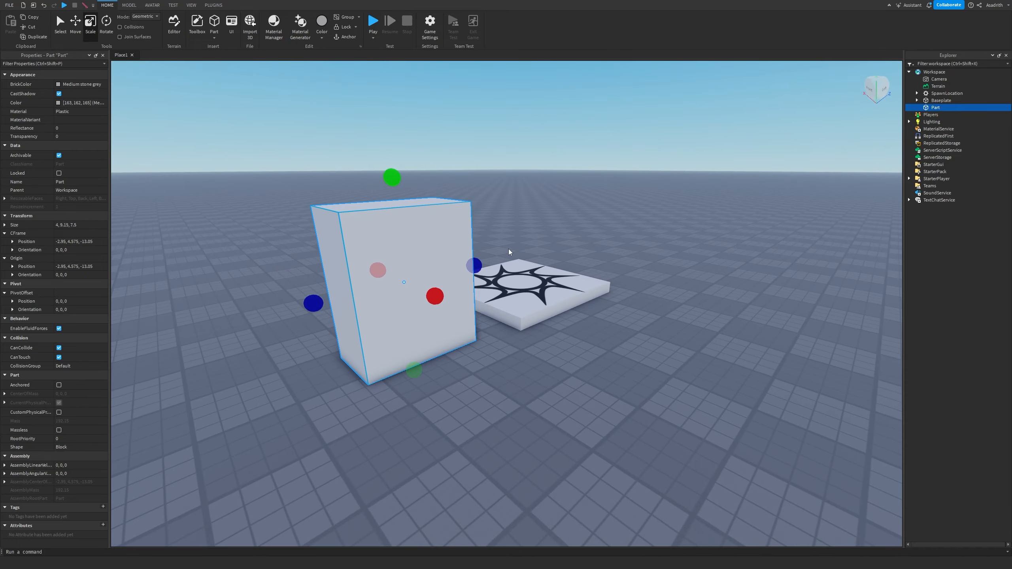
# - Add a SurfaceGui object to the tall Part in the workspace
pyautogui.press('a')
pyautogui.press('w')
pyautogui.press('d')
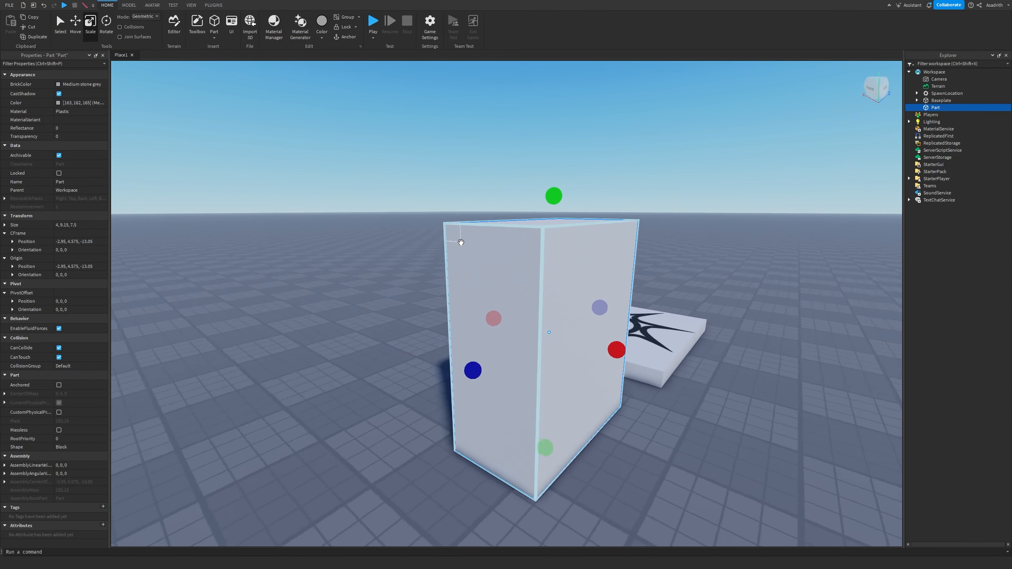
pyautogui.press('s')
pyautogui.click(946, 107)
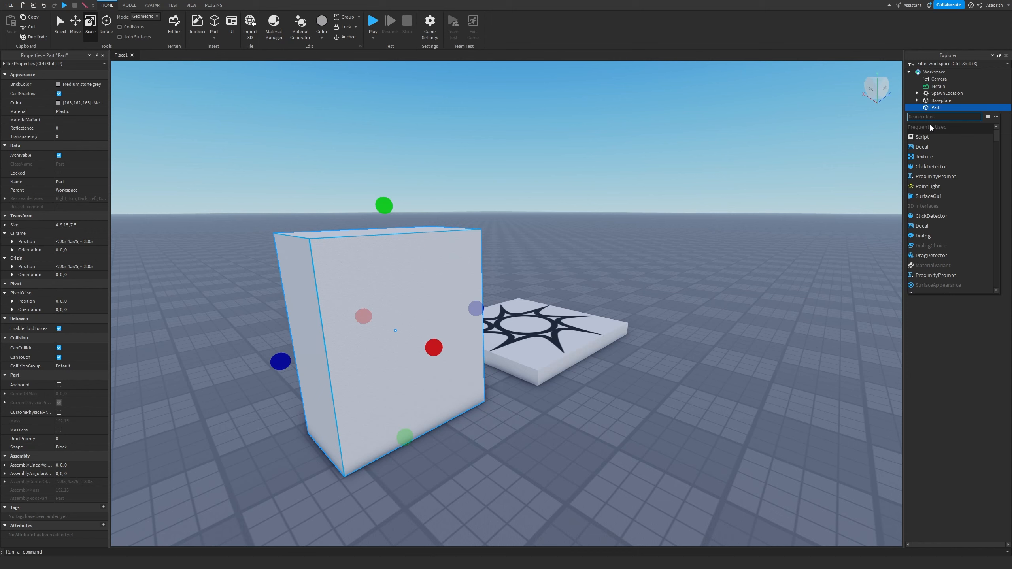
pyautogui.write('surf')
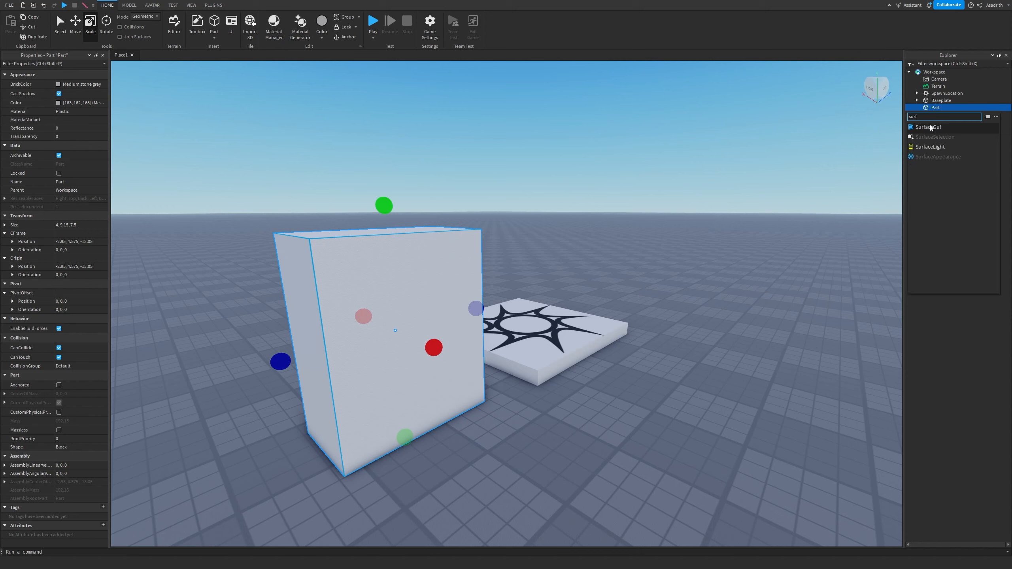
pyautogui.click(930, 125)
# - Add a TextLabel to the Part's SurfaceGui and focus the view on it
pyautogui.click(960, 116)
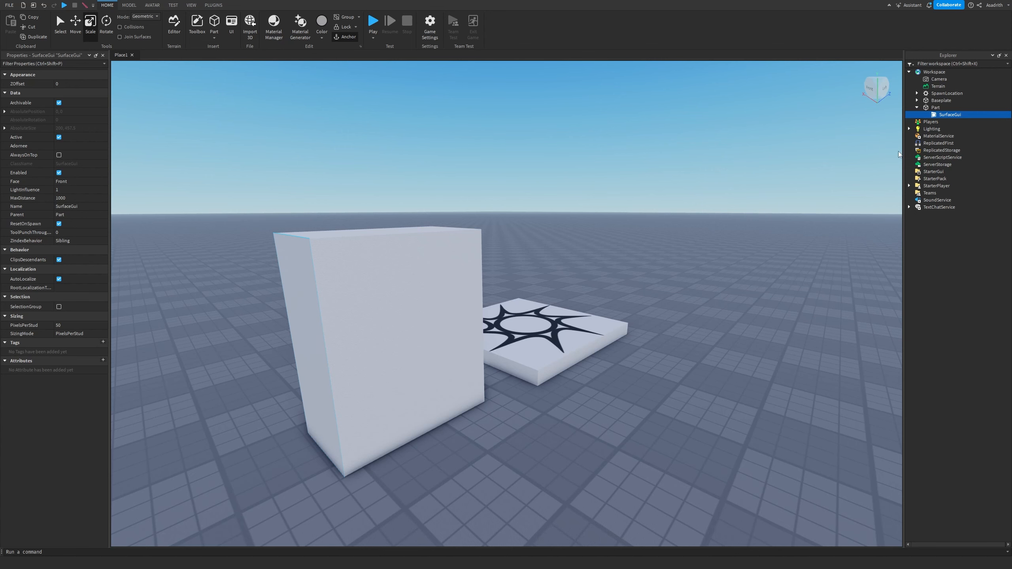
pyautogui.click(966, 114)
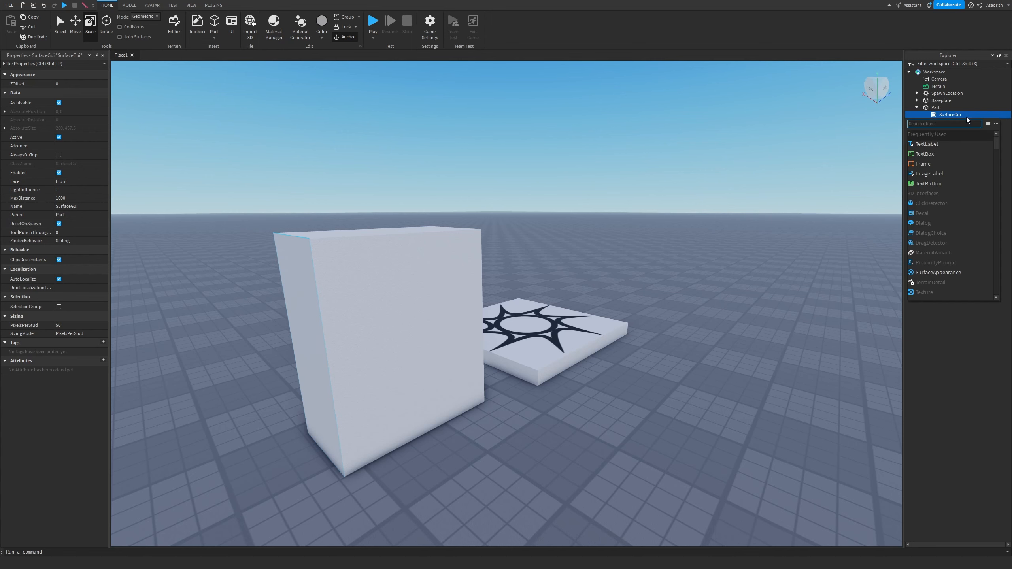
pyautogui.click(941, 143)
pyautogui.press('f')
# - Scale the Part into a wide, thin wall of about 10.65 × 9.15 × 2.35 studs
pyautogui.click(468, 224)
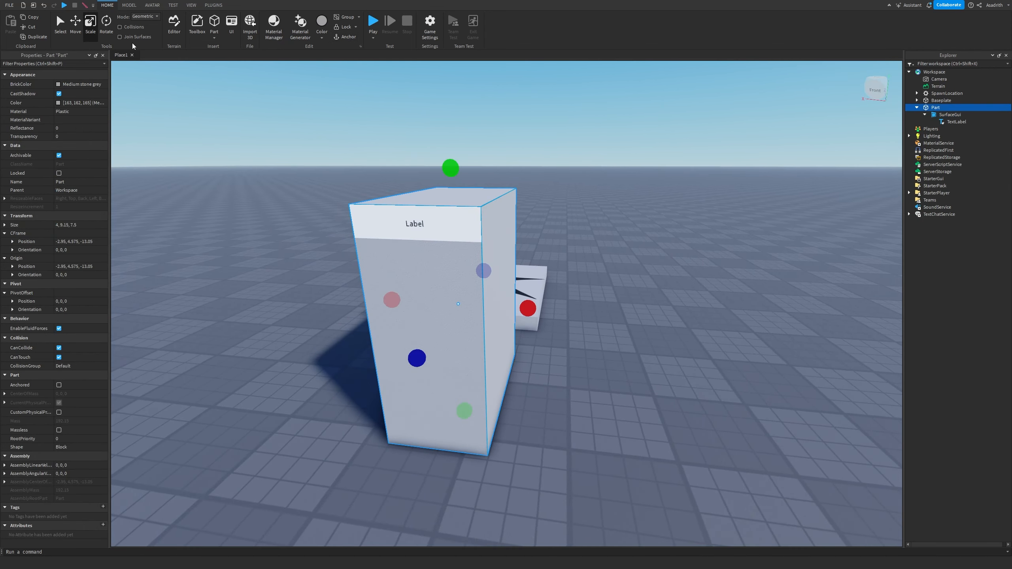
pyautogui.moveTo(483, 273); pyautogui.dragTo(458, 306)
pyautogui.moveTo(516, 334); pyautogui.dragTo(677, 357)
pyautogui.scroll(-2, 674, 356)
pyautogui.scroll(-2, 673, 357)
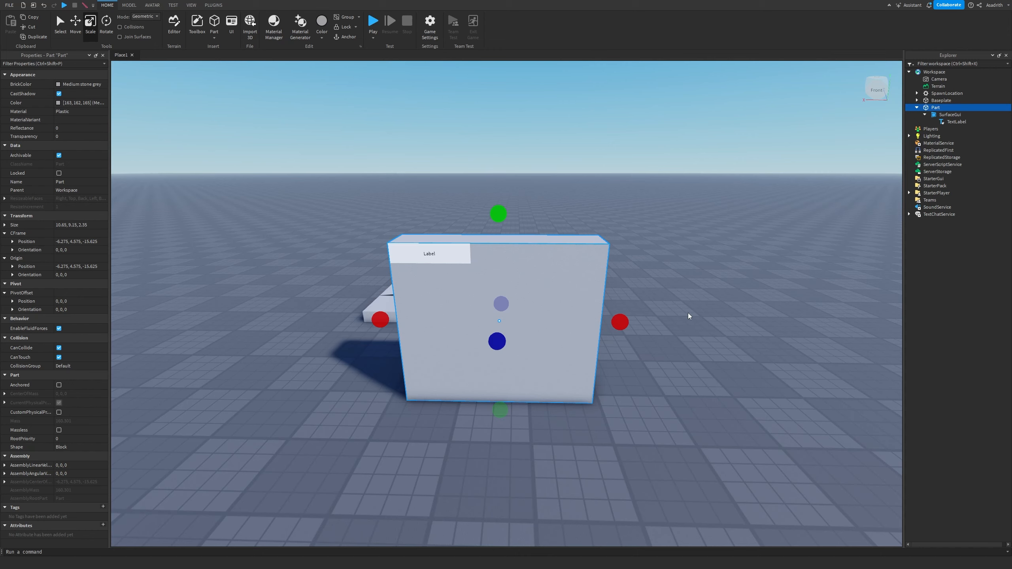
pyautogui.scroll(3, 422, 281)
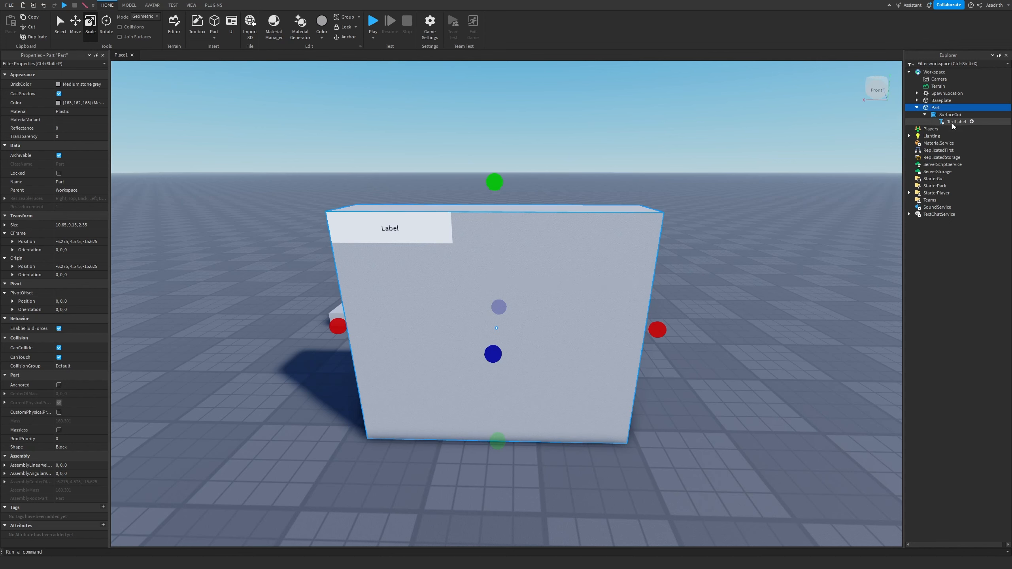
# - Move the SurfaceGui from the Part into StarterGui and set its Adornee to the wall Part
pyautogui.moveTo(950, 115); pyautogui.dragTo(942, 178)
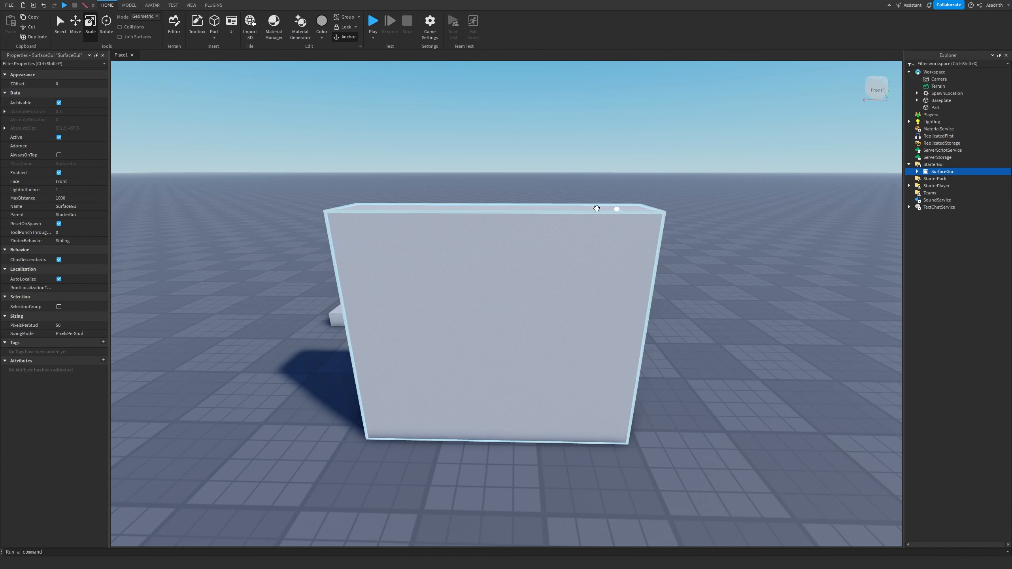
pyautogui.click(63, 145)
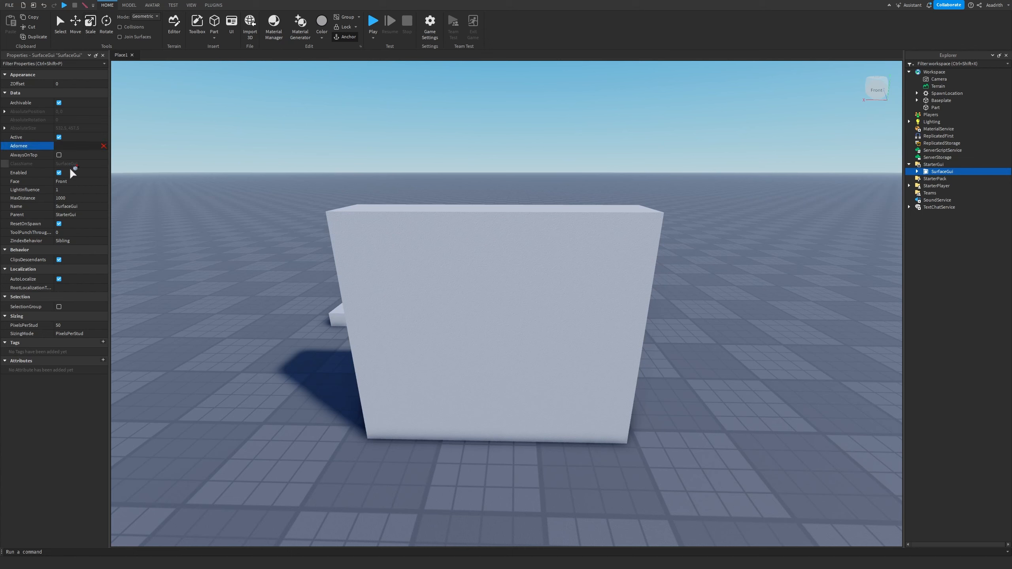
pyautogui.click(486, 295)
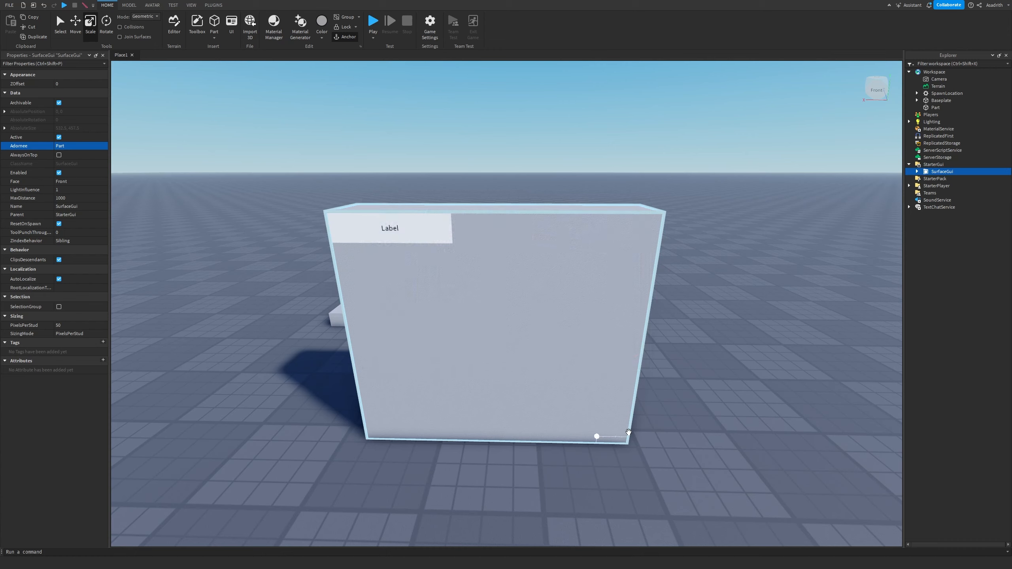
# - Expand the SurfaceGui in StarterGui and reassign its Adornee to the same wall Part
pyautogui.click(917, 172)
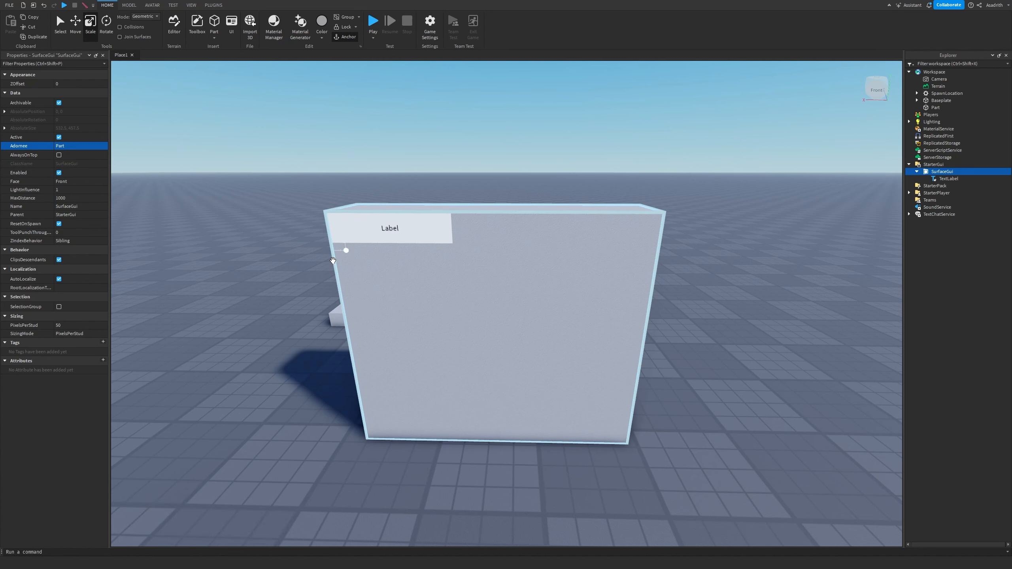
pyautogui.click(539, 253)
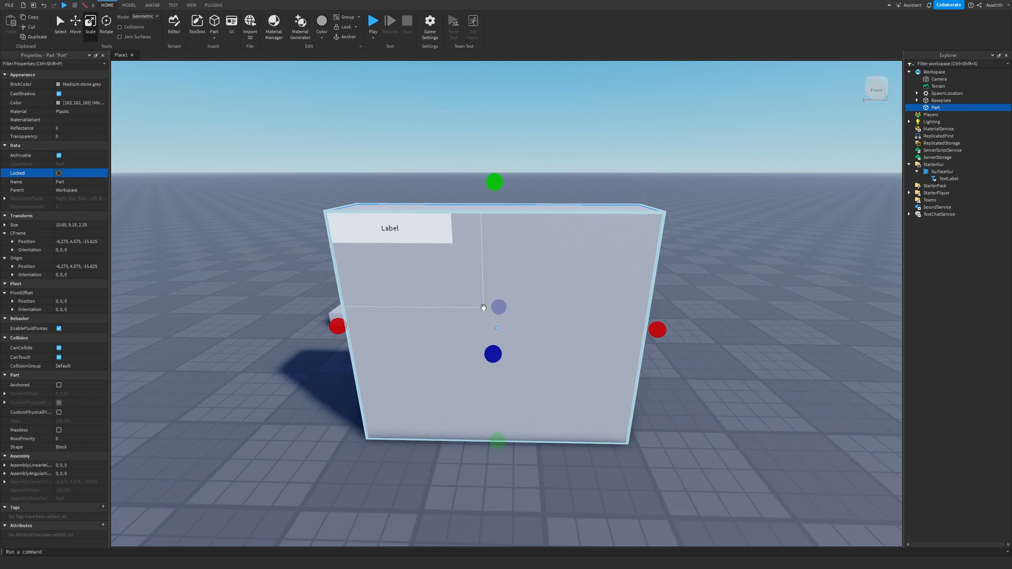
pyautogui.click(945, 172)
pyautogui.click(70, 146)
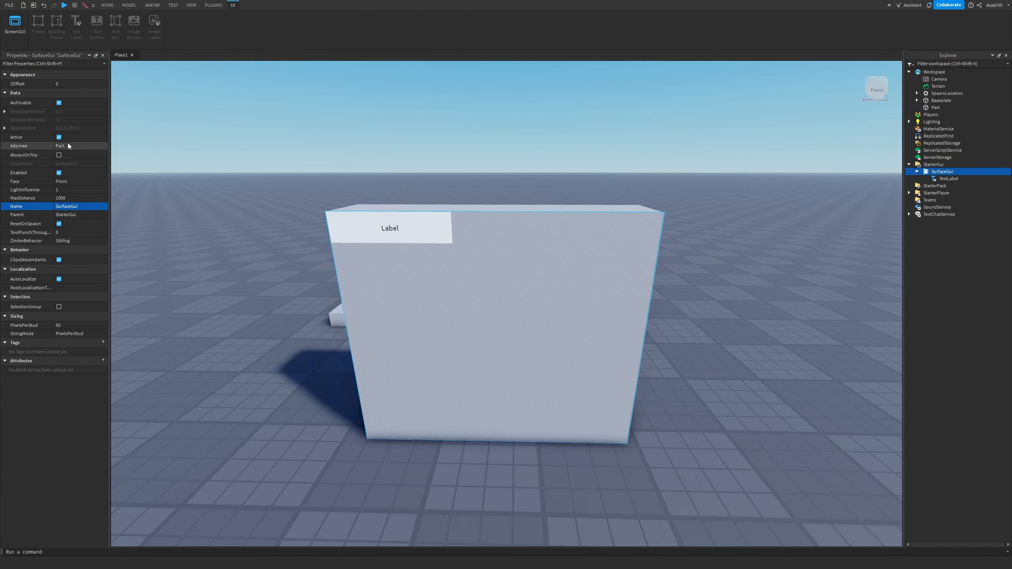
pyautogui.click(89, 146)
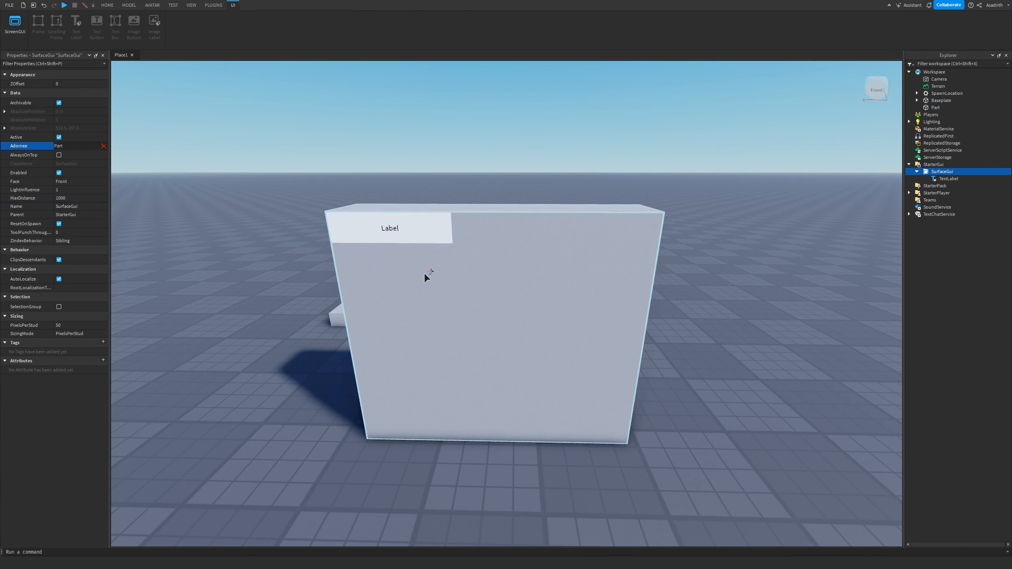
pyautogui.click(464, 280)
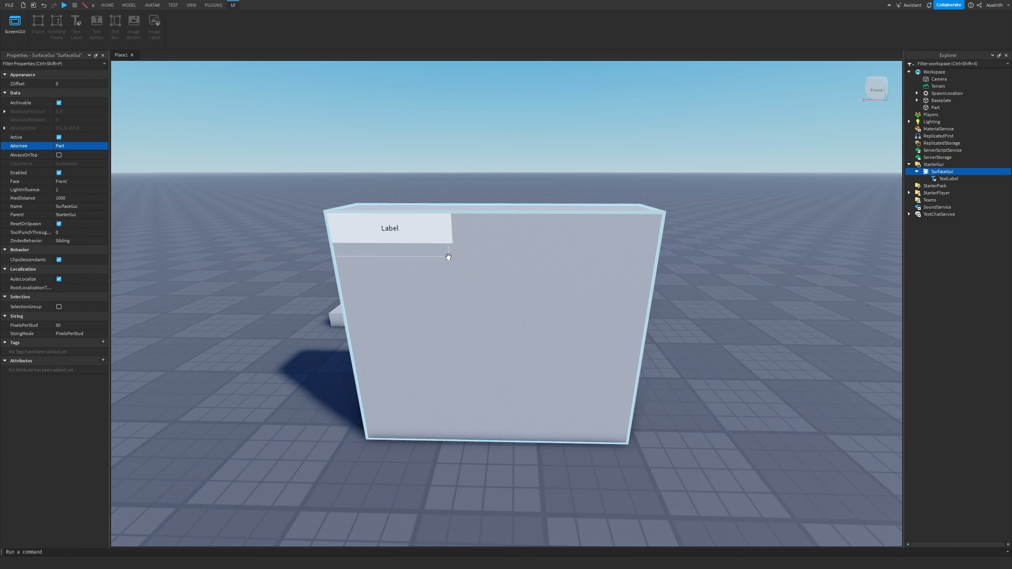
pyautogui.moveTo(449, 256); pyautogui.dragTo(451, 249)
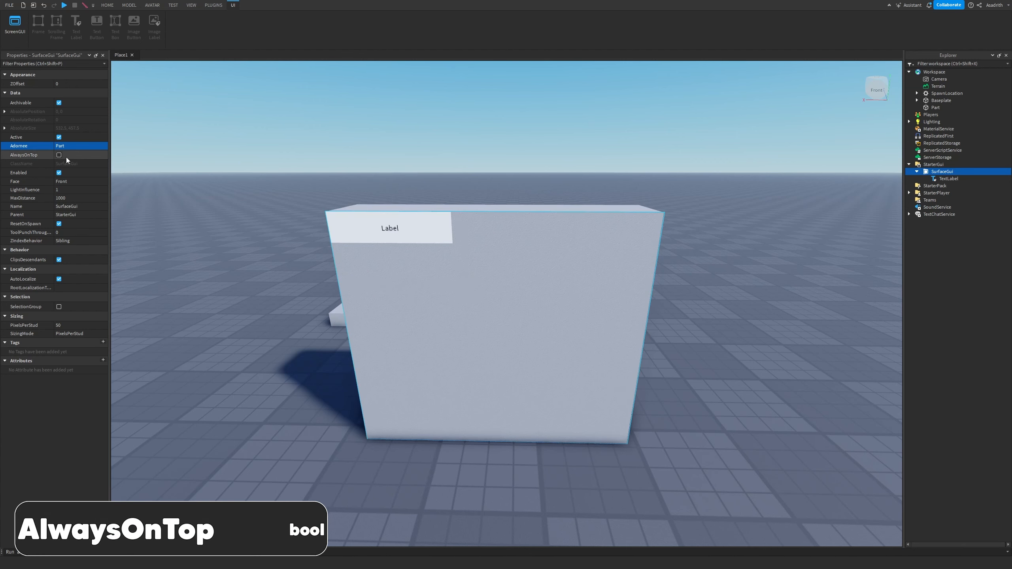
# - Insert a second part, scale it to about 6.1 × 10.05 × 2 studs, and place it in front of the wall's label
pyautogui.click(129, 5)
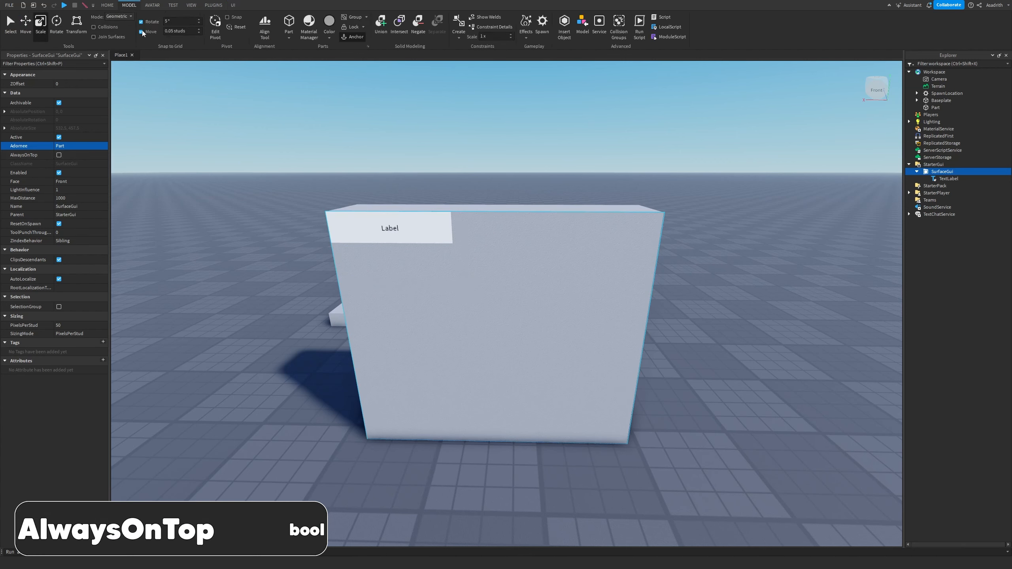
pyautogui.click(289, 21)
pyautogui.moveTo(459, 205); pyautogui.dragTo(444, 160)
pyautogui.moveTo(359, 381); pyautogui.dragTo(170, 365)
pyautogui.moveTo(303, 347); pyautogui.dragTo(292, 348, button='right')
pyautogui.press('s')
pyautogui.press('a')
pyautogui.press('s')
pyautogui.press('d')
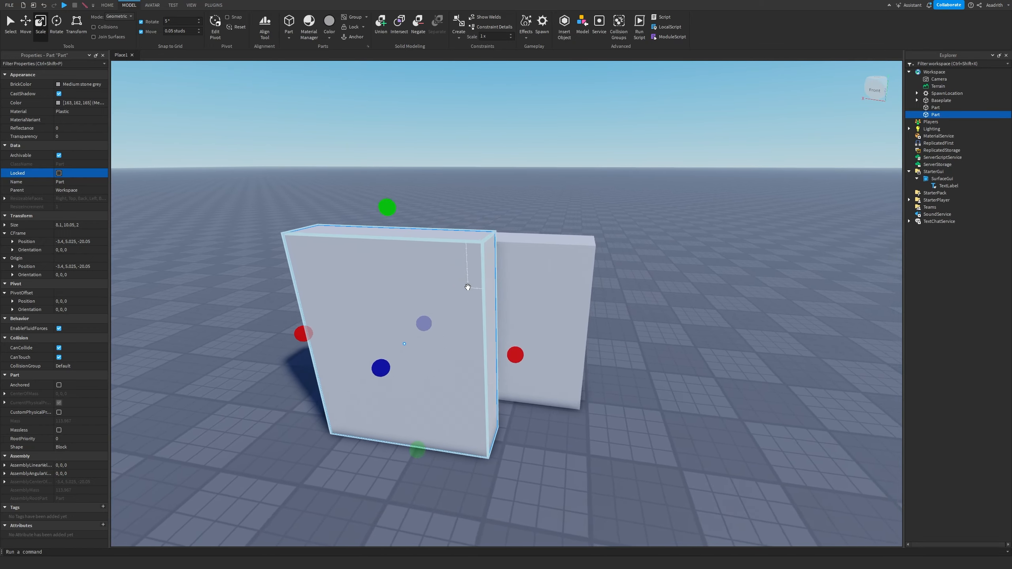
pyautogui.moveTo(465, 285); pyautogui.dragTo(439, 279, button='right')
pyautogui.press('w')
# - Enable AlwaysOnTop on the SurfaceGui and inspect the label from behind obstructions and from below the baseplate
pyautogui.click(923, 181)
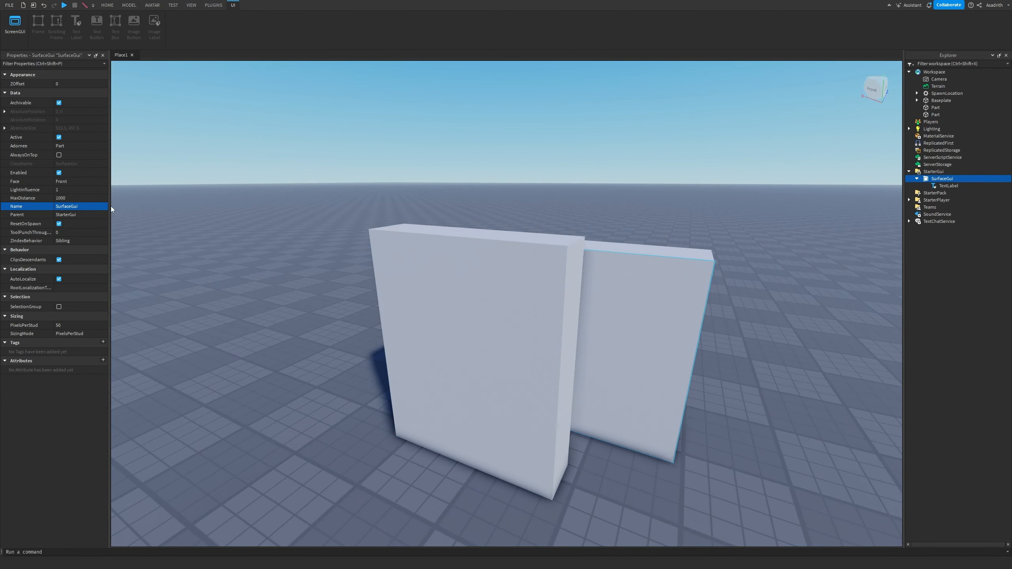
pyautogui.click(59, 155)
pyautogui.press('d')
pyautogui.press('a')
pyautogui.moveTo(438, 329); pyautogui.dragTo(438, 330, button='right')
pyautogui.press('q')
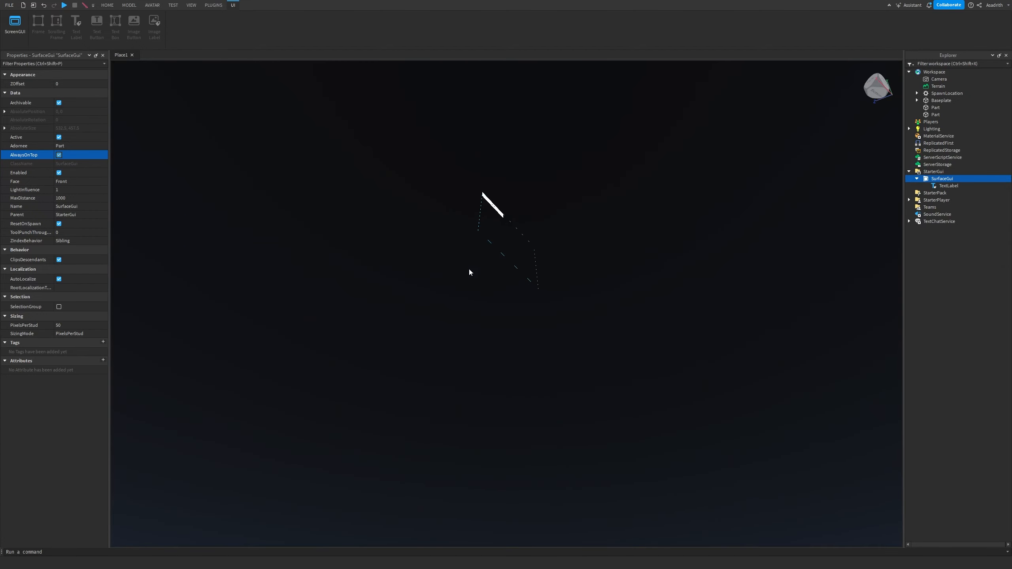
pyautogui.moveTo(462, 239); pyautogui.dragTo(482, 241, button='right')
pyautogui.press('e')
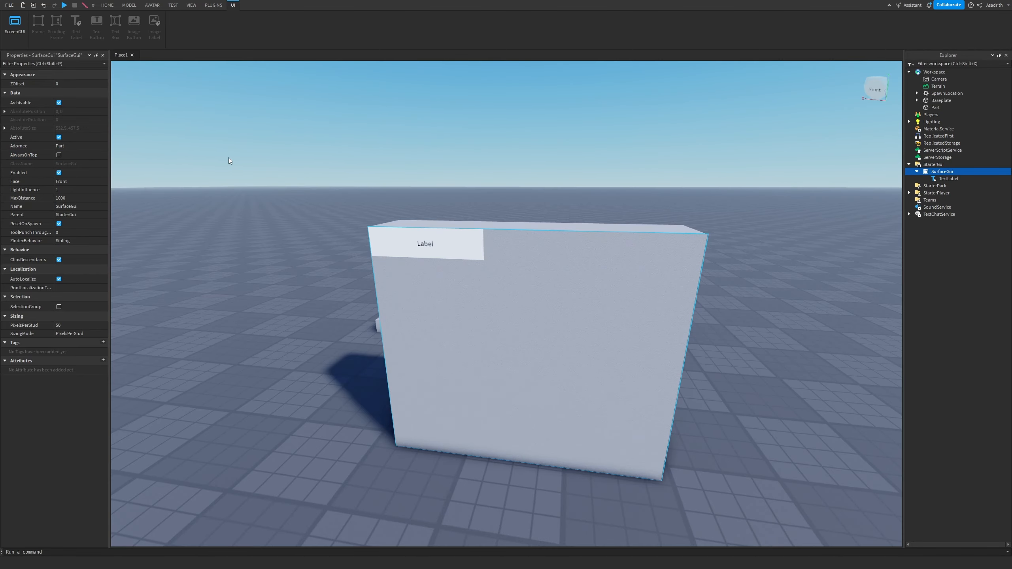
# - Disable the SurfaceGui and enable it again
pyautogui.click(60, 174)
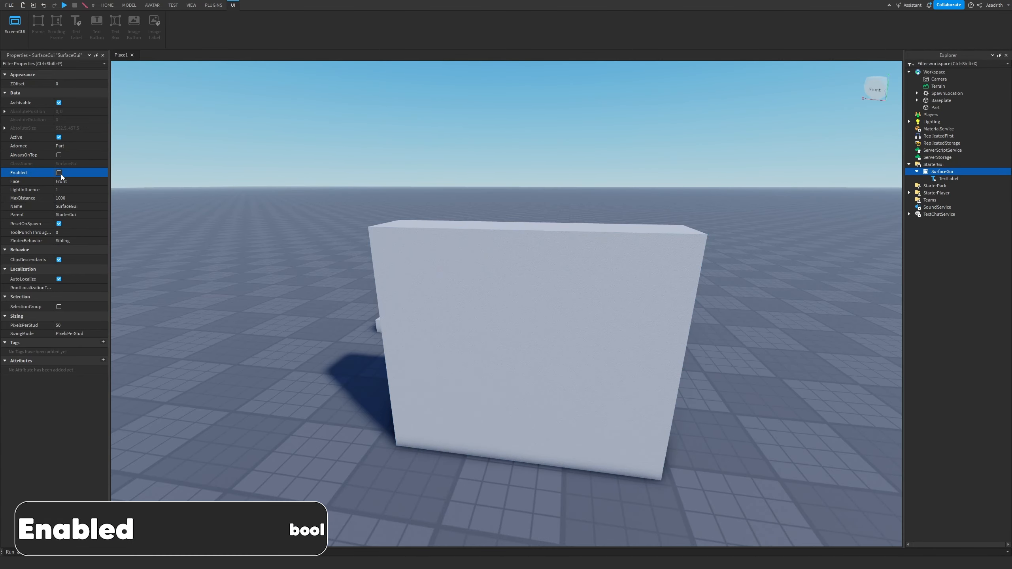
pyautogui.click(59, 173)
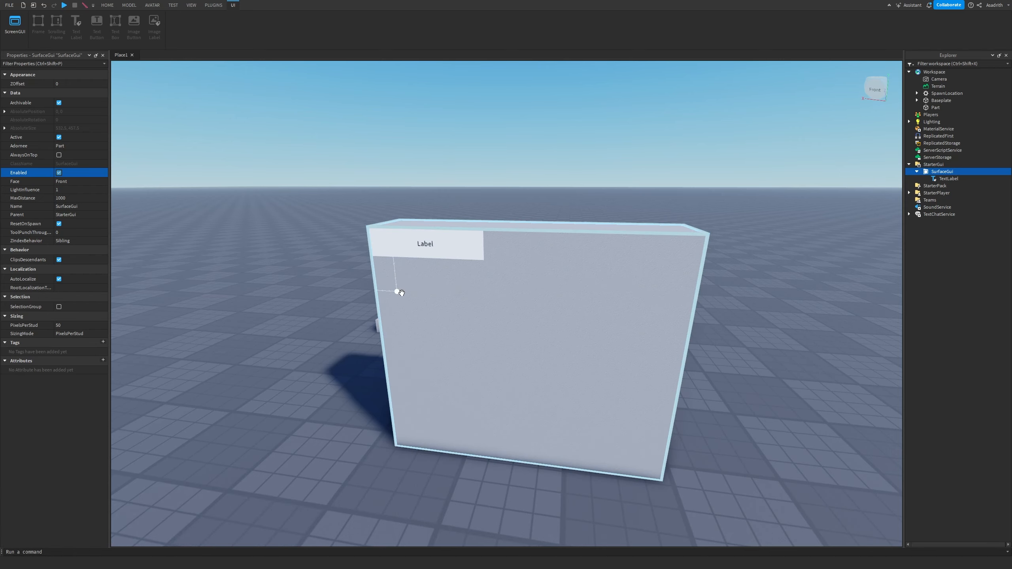
# - Set the SurfaceGui's Face to Back and view the rear side of the wall
pyautogui.moveTo(445, 259); pyautogui.dragTo(452, 365, button='right')
pyautogui.press('q')
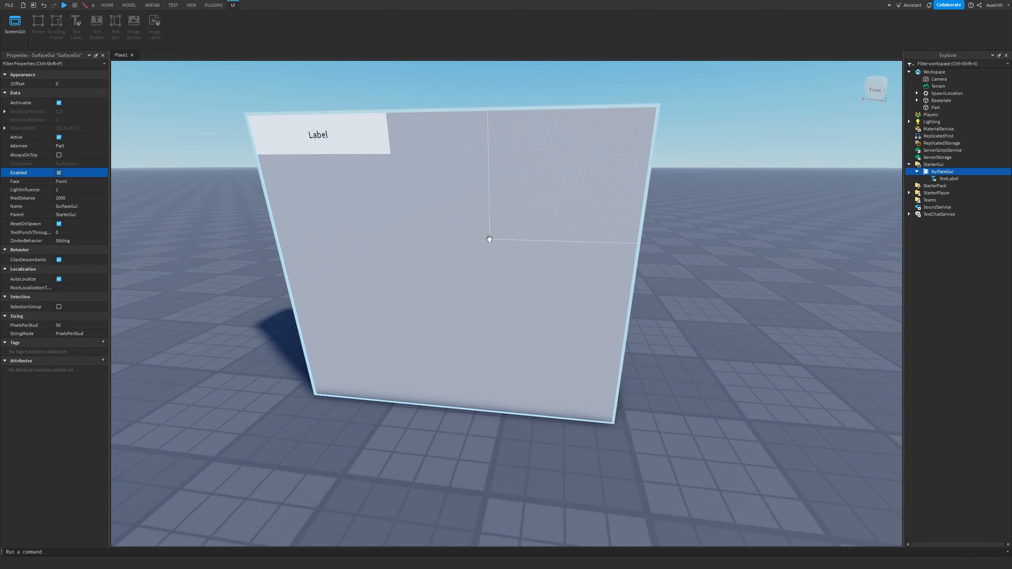
pyautogui.click(70, 181)
pyautogui.click(69, 181)
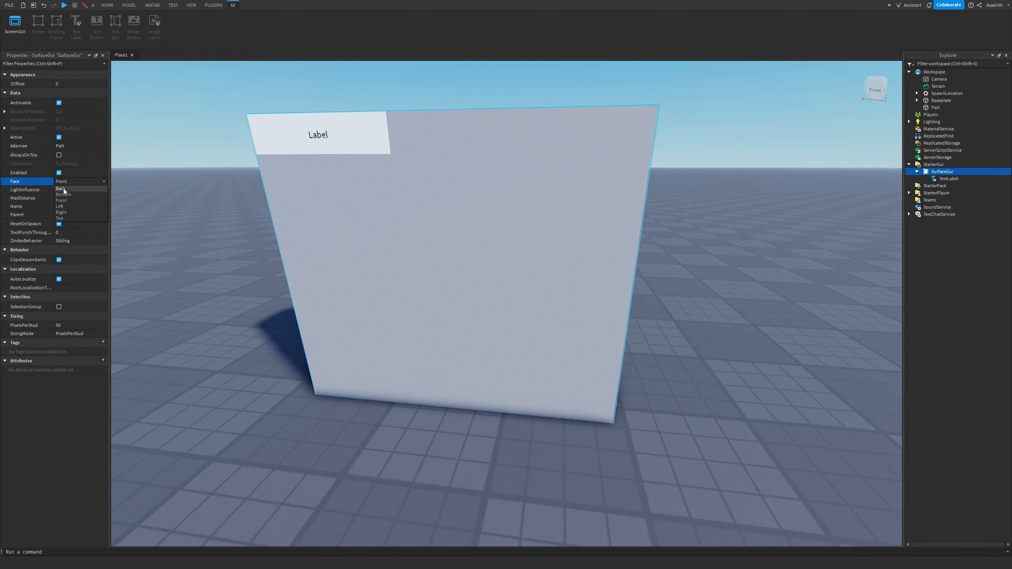
pyautogui.click(63, 190)
pyautogui.moveTo(434, 238); pyautogui.dragTo(444, 233, button='right')
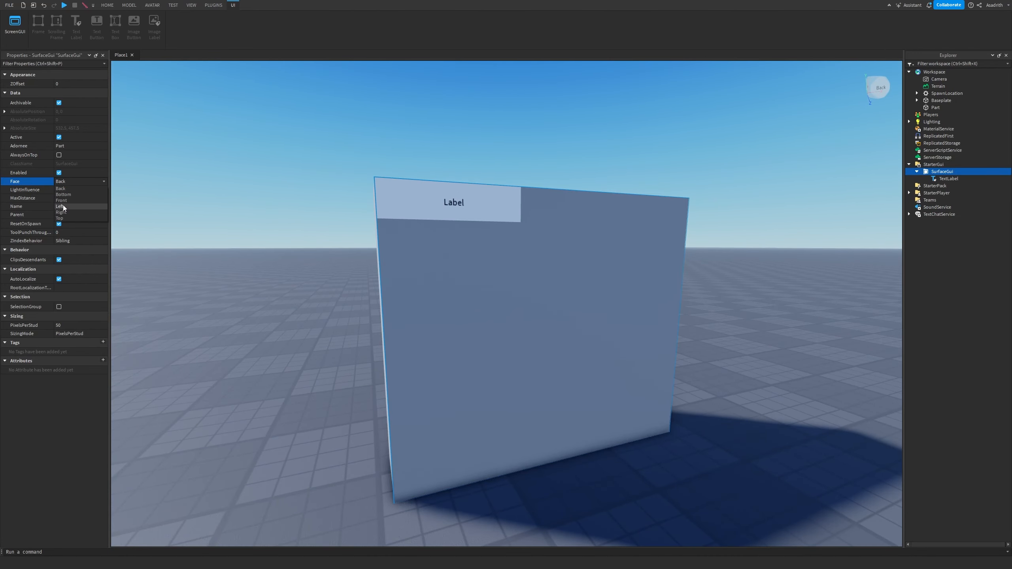
# - Try the SurfaceGui's Face on Left, view that side, and return the Face to Front
pyautogui.click(63, 206)
pyautogui.moveTo(202, 233); pyautogui.dragTo(211, 233, button='right')
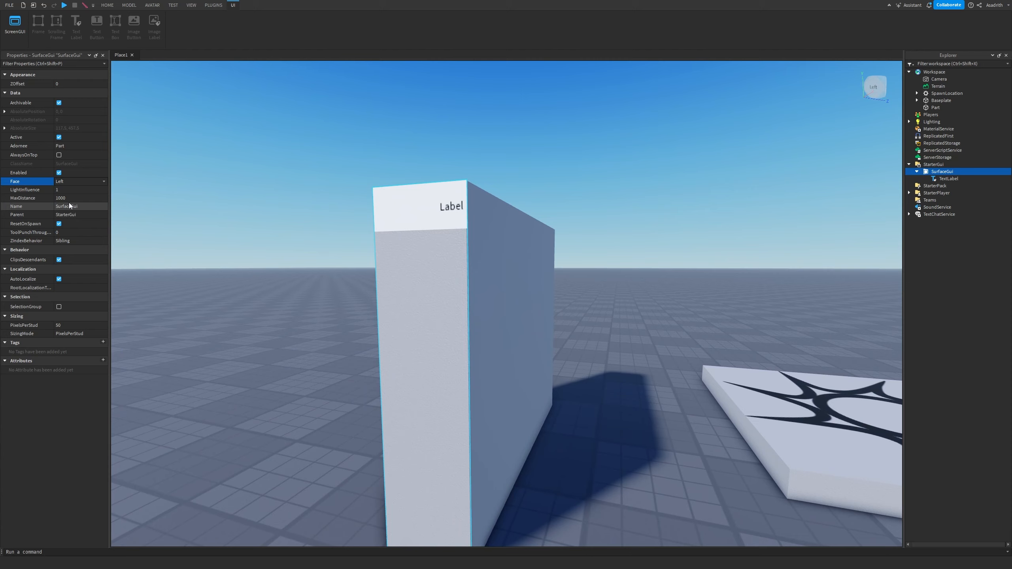
pyautogui.click(64, 212)
pyautogui.press('d')
pyautogui.moveTo(319, 266); pyautogui.dragTo(319, 266, button='right')
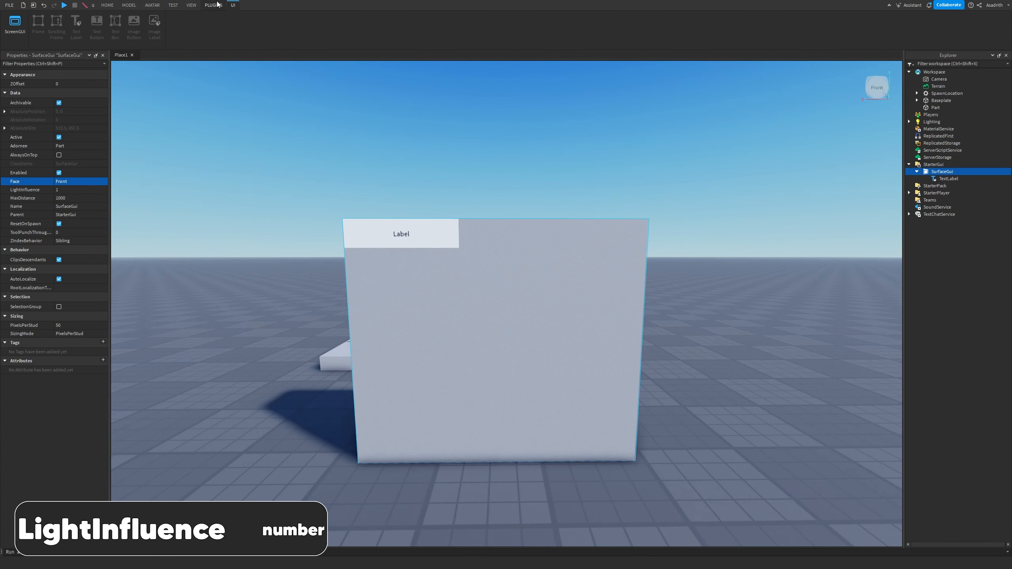
# - Switch the scene to night with the Set Sun plugin
pyautogui.click(213, 5)
pyautogui.click(787, 24)
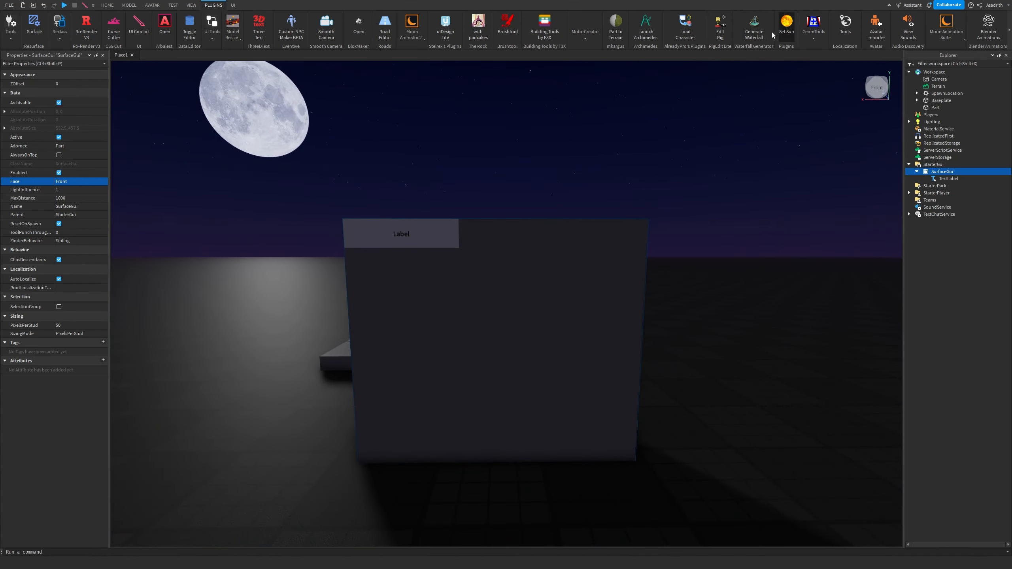
pyautogui.scroll(4, 364, 251)
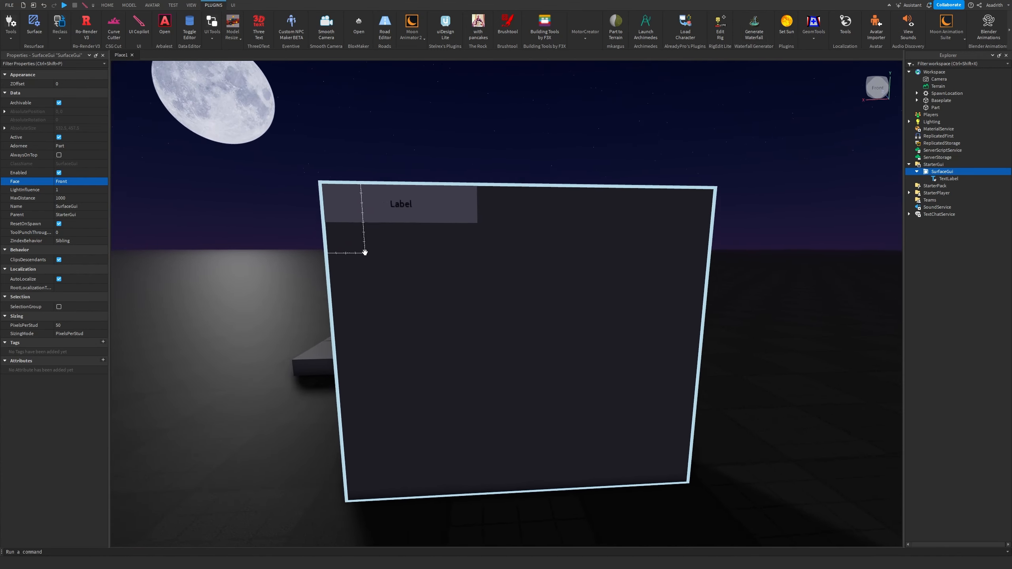
# - Set the SurfaceGui's LightInfluence to 0 and inspect the label in the dark
pyautogui.click(62, 190)
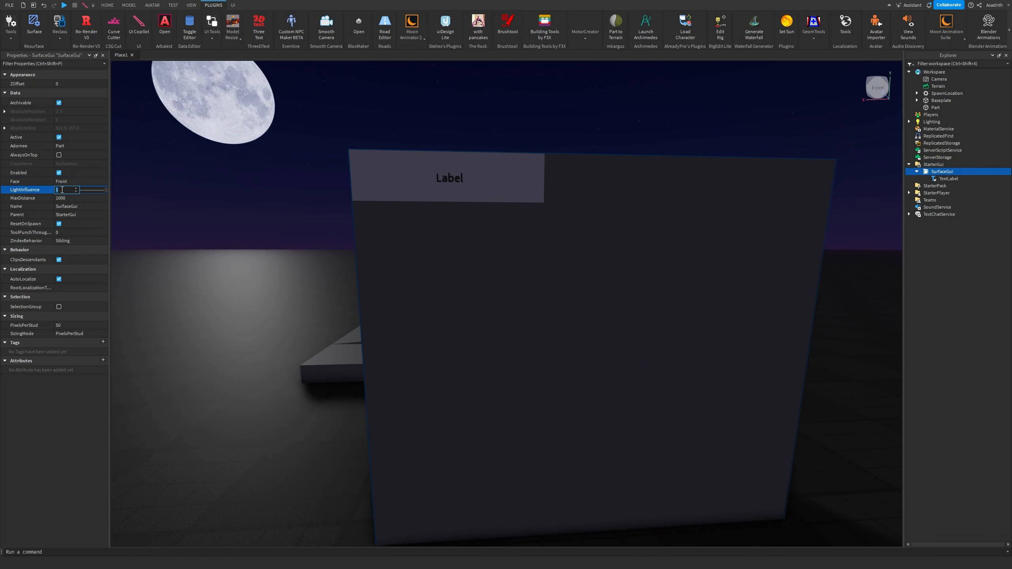
pyautogui.write('0')
pyautogui.press('Return')
pyautogui.scroll(3, 642, 218)
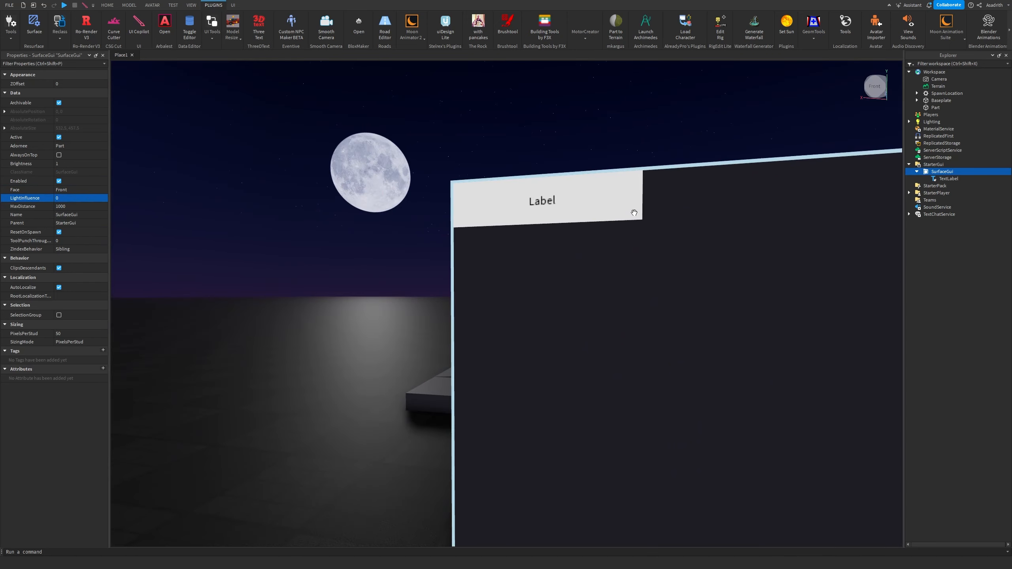
pyautogui.moveTo(376, 174); pyautogui.dragTo(377, 174, button='right')
pyautogui.scroll(-2, 376, 174)
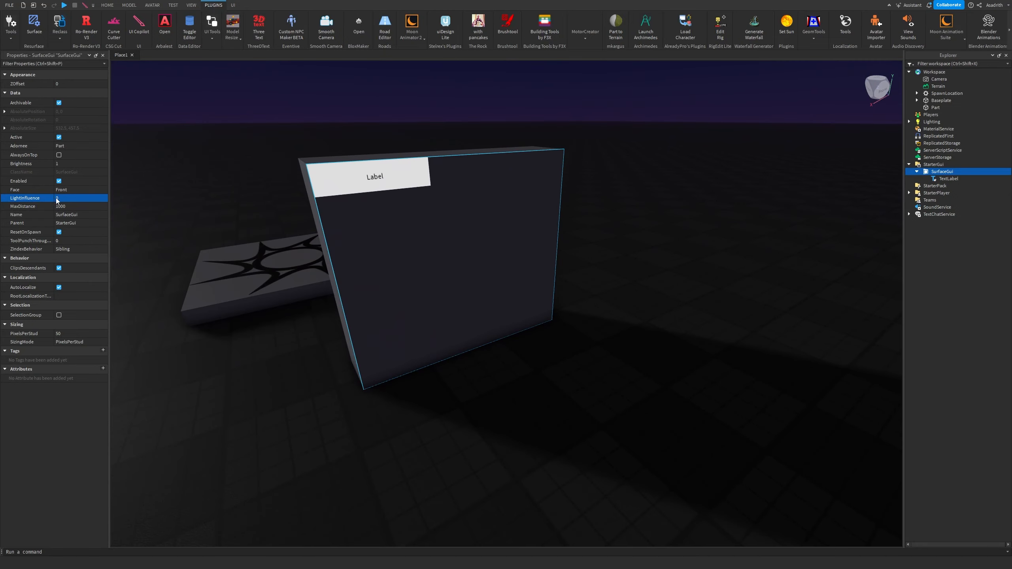
# - Try the SurfaceGui's LightInfluence at 10, set it back to 1, and inspect the label in the dark
pyautogui.click(56, 198)
pyautogui.write('10')
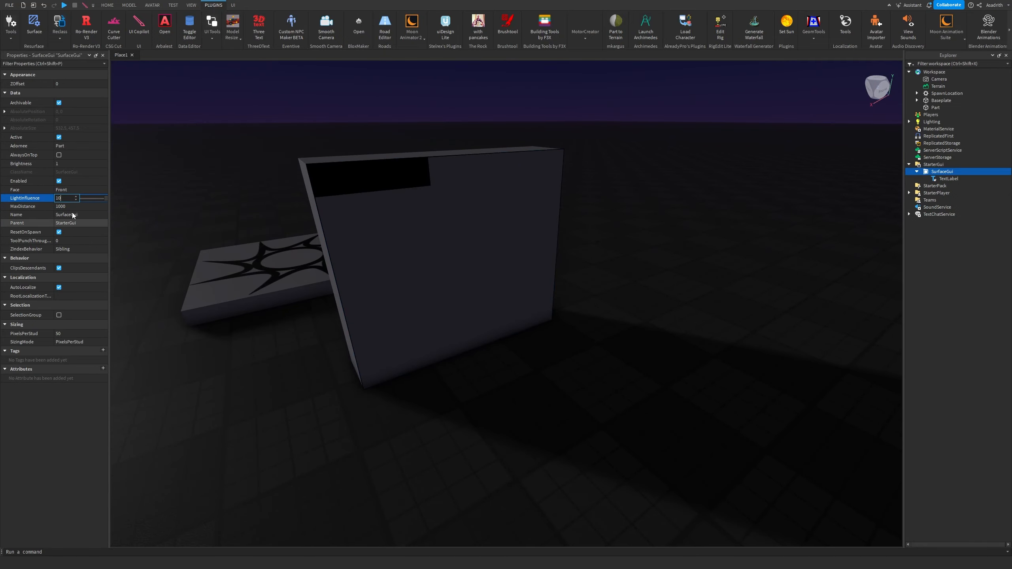
pyautogui.press('BackSpace')
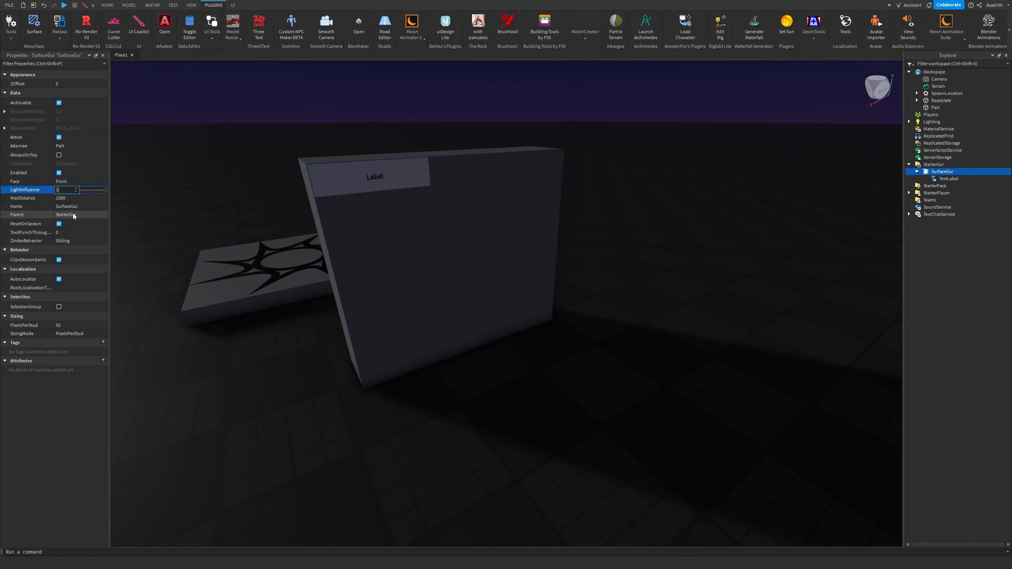
pyautogui.moveTo(106, 194)
pyautogui.mouseDown()
pyautogui.moveTo(96, 196)
pyautogui.moveTo(113, 195)
pyautogui.mouseUp()
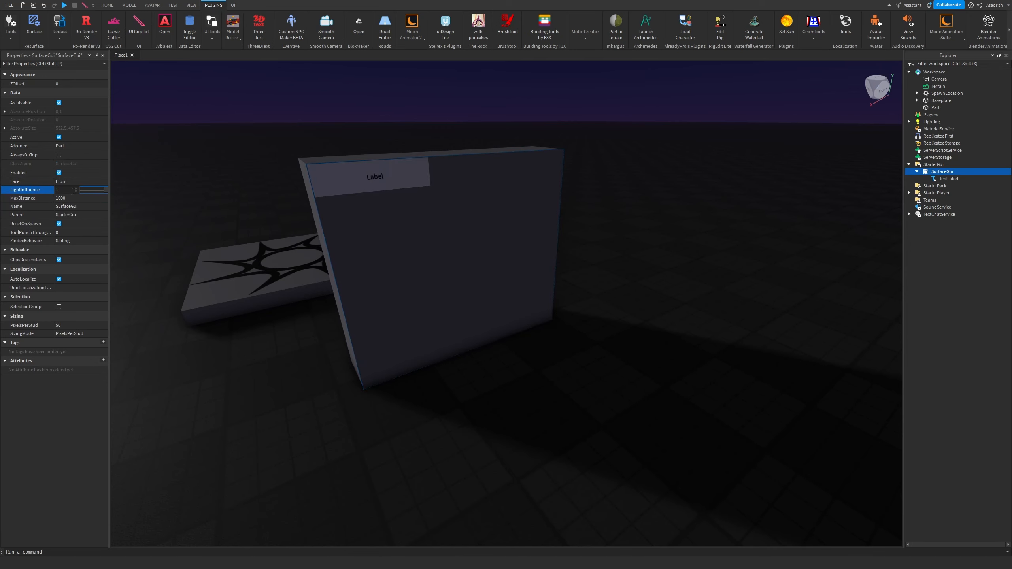
pyautogui.moveTo(320, 264); pyautogui.dragTo(279, 239, button='right')
pyautogui.scroll(4, 402, 195)
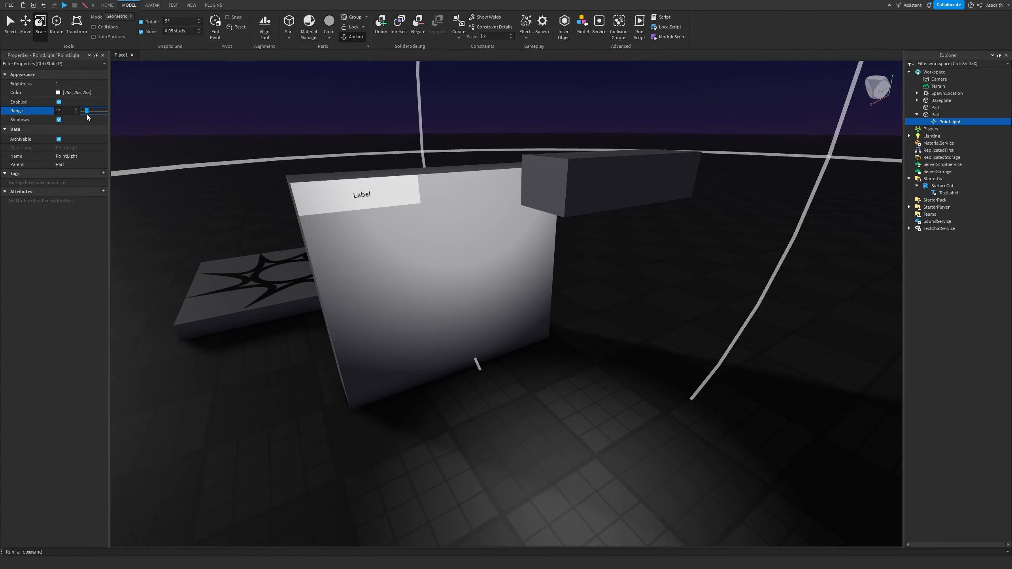
# - Reduce the PointLight's Range and lower the SurfaceGui's LightInfluence to 0
pyautogui.moveTo(87, 116); pyautogui.dragTo(85, 116)
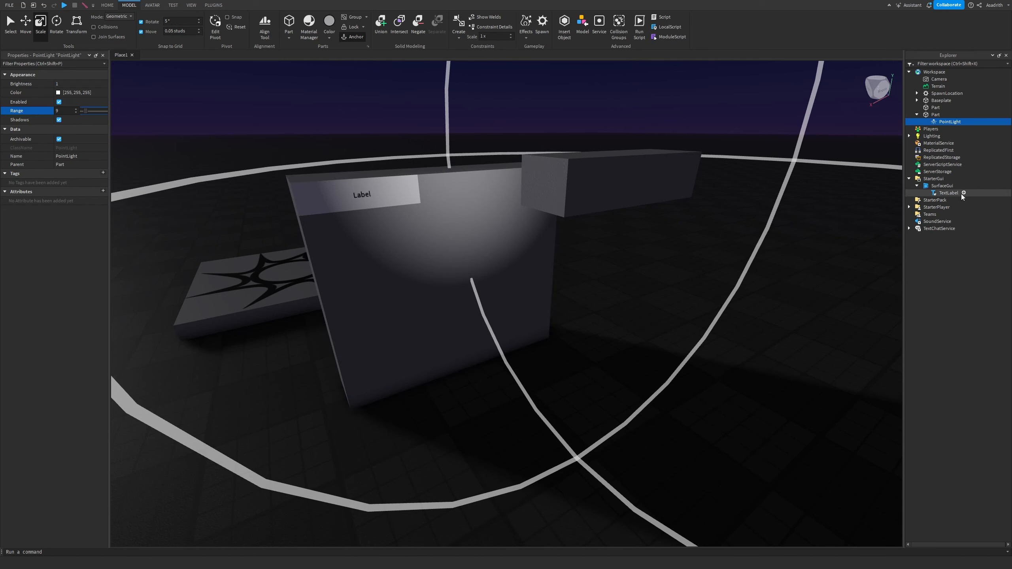
pyautogui.click(942, 186)
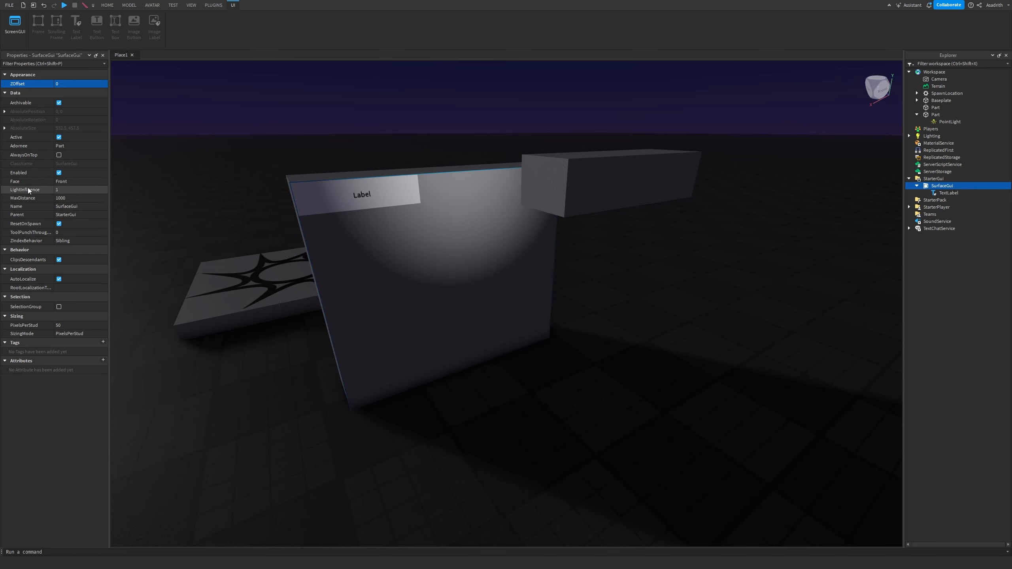
pyautogui.click(57, 187)
pyautogui.click(103, 191)
pyautogui.moveTo(103, 189); pyautogui.dragTo(71, 200)
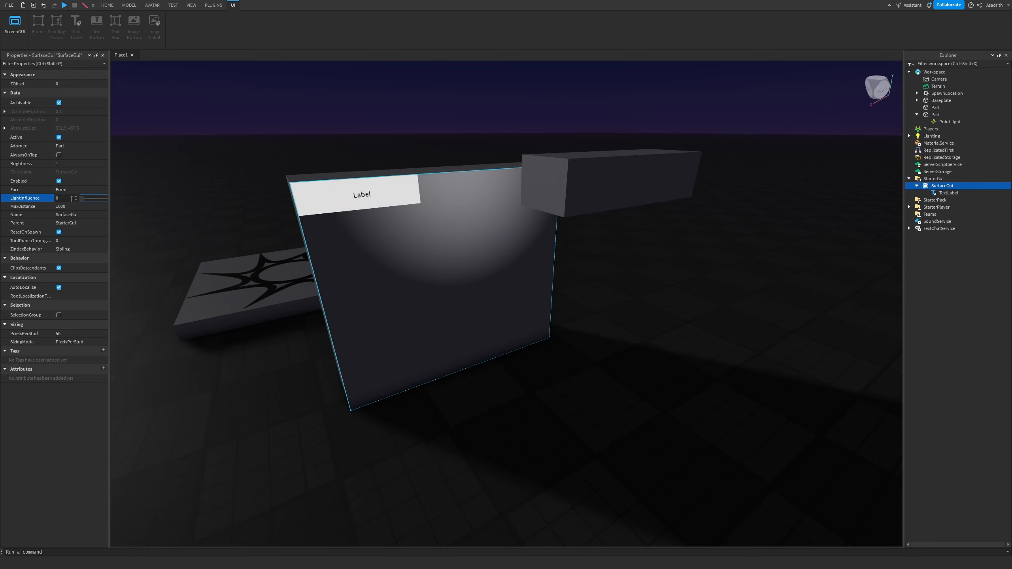
# - Undo the LightInfluence, PointLight and night changes back to the daylight scene with the SurfaceGui's Face on Front
pyautogui.click(209, 207)
pyautogui.hotkey('ctrl', 'z')
pyautogui.hotkey('ctrl', 'z')
pyautogui.hotkey('ctrl', 'z')
pyautogui.hotkey('ctrl', 'z')
pyautogui.hotkey('ctrl', 'z')
pyautogui.hotkey('ctrl', 'z')
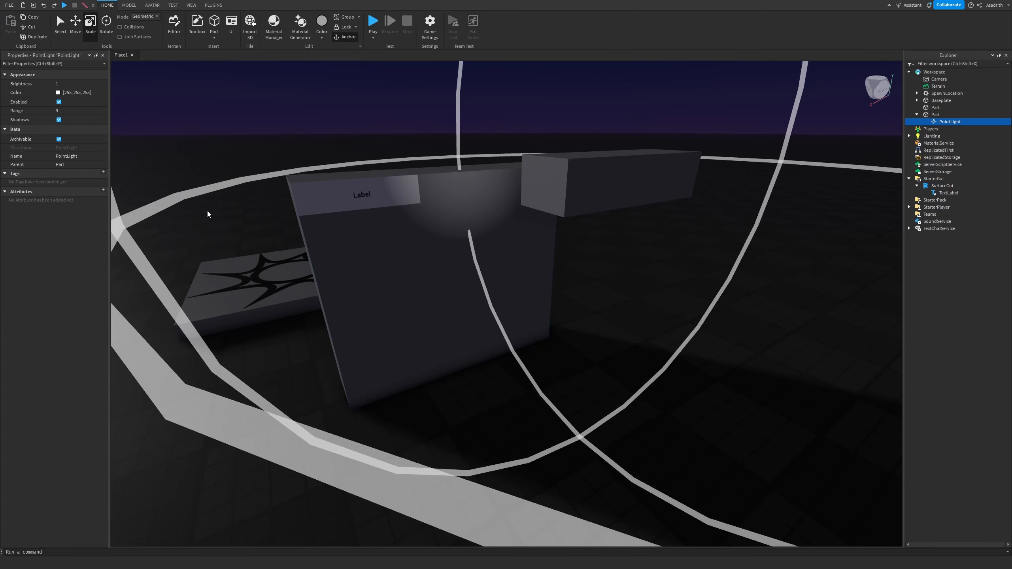
pyautogui.hotkey('ctrl', 'z')
pyautogui.hotkey('ctrl', 'z')
pyautogui.hotkey('ctrl', 'z')
pyautogui.hotkey('ctrl', 'z')
pyautogui.hotkey('ctrl', 'z')
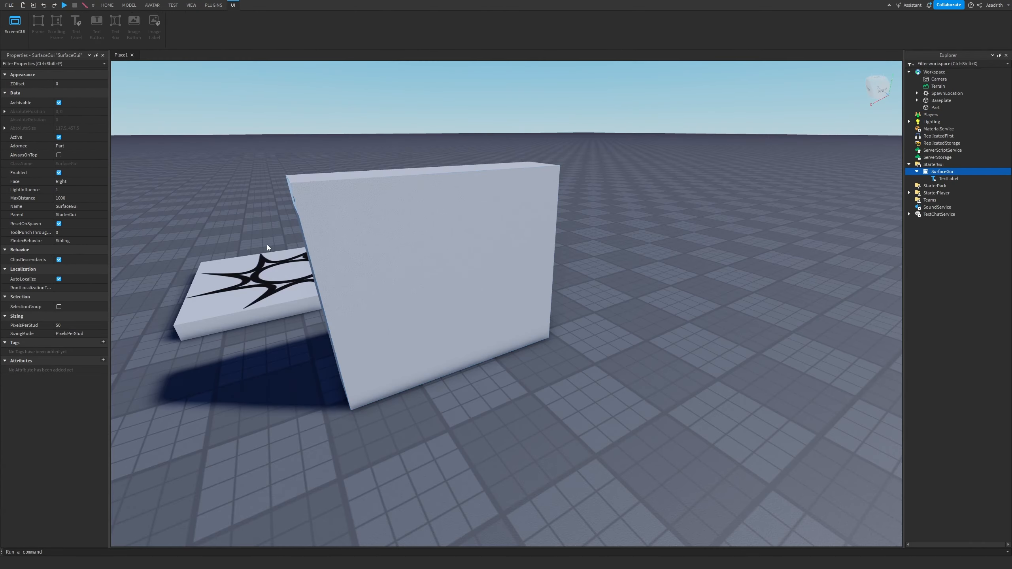
pyautogui.press('d')
pyautogui.moveTo(265, 245); pyautogui.dragTo(231, 131, button='right')
pyautogui.press('w')
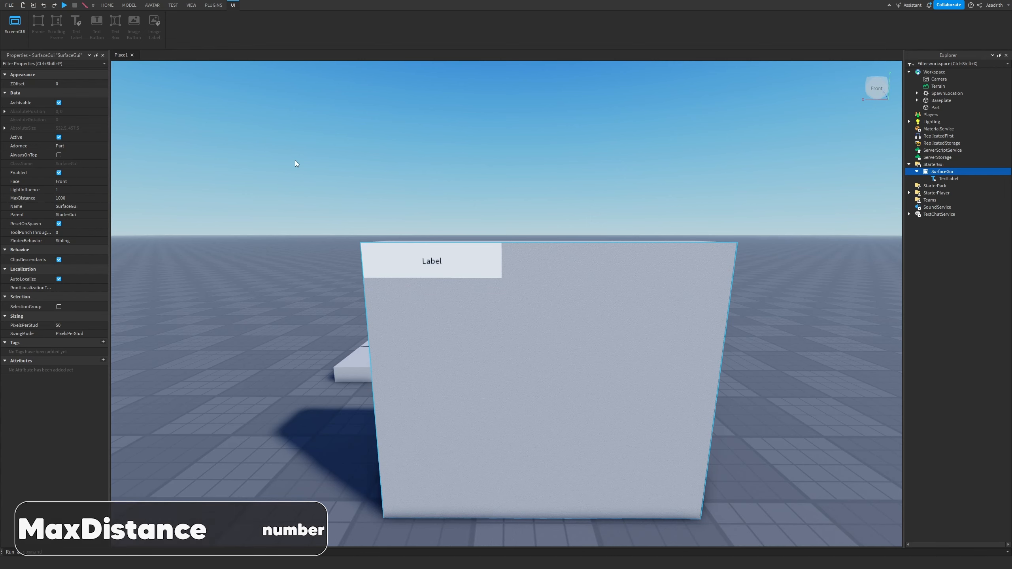
pyautogui.hotkey('ctrl', 'z')
pyautogui.press('a')
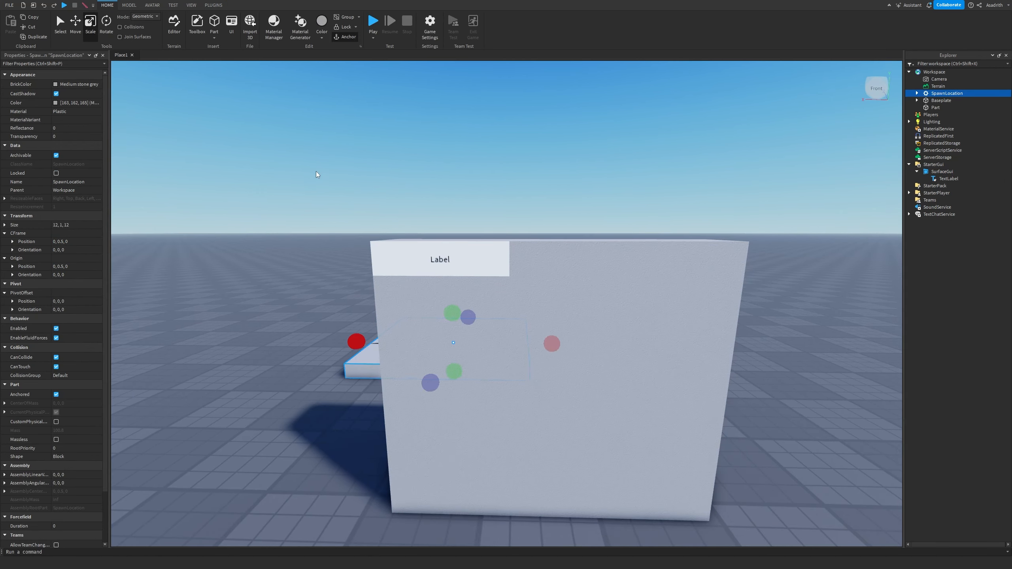
# - Examine the label's visibility from far away, and focus back on the wall part
pyautogui.click(316, 172)
pyautogui.scroll(-15, 331, 168)
pyautogui.scroll(-8, 518, 285)
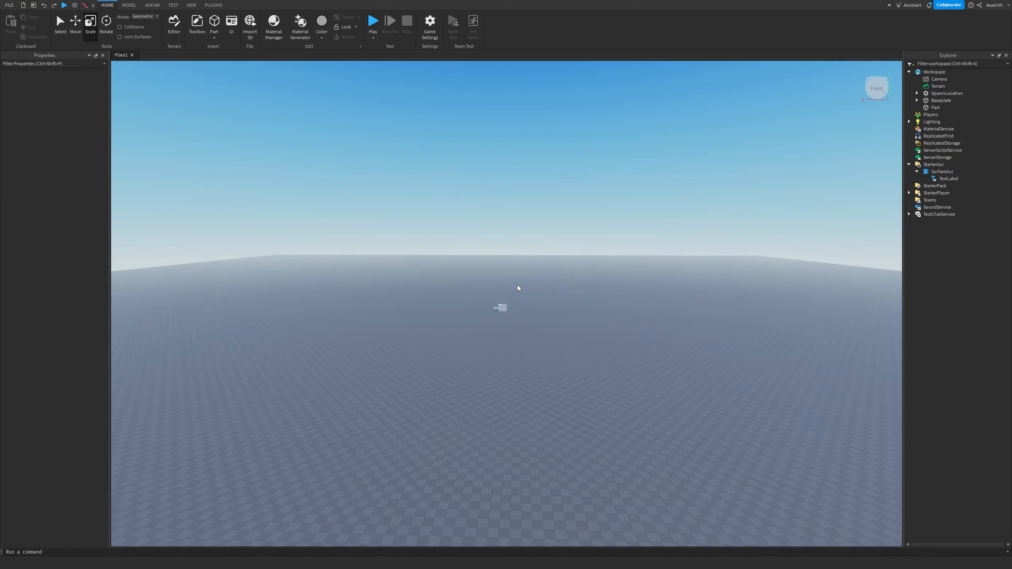
pyautogui.scroll(-3, 528, 282)
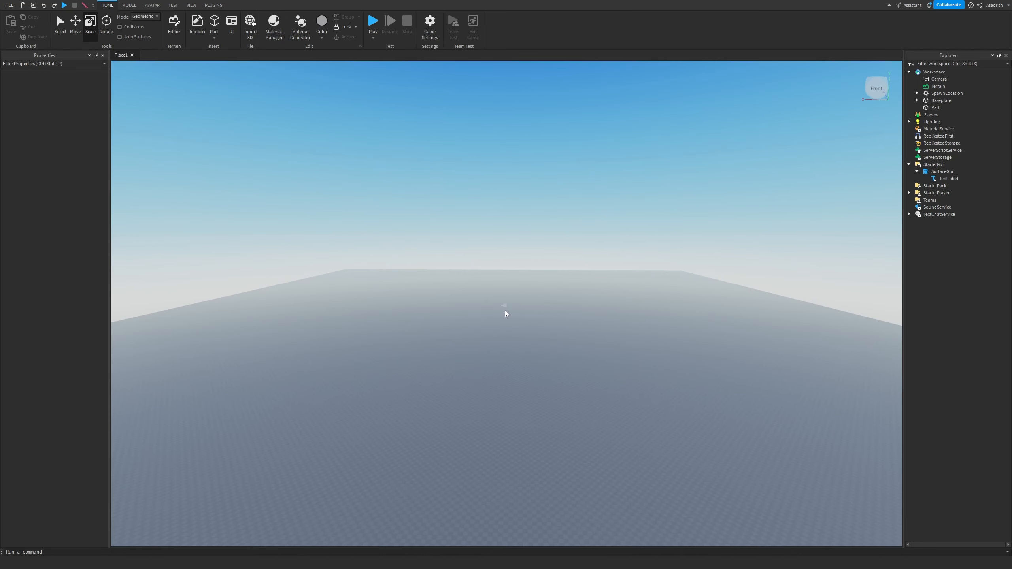
pyautogui.scroll(6, 505, 309)
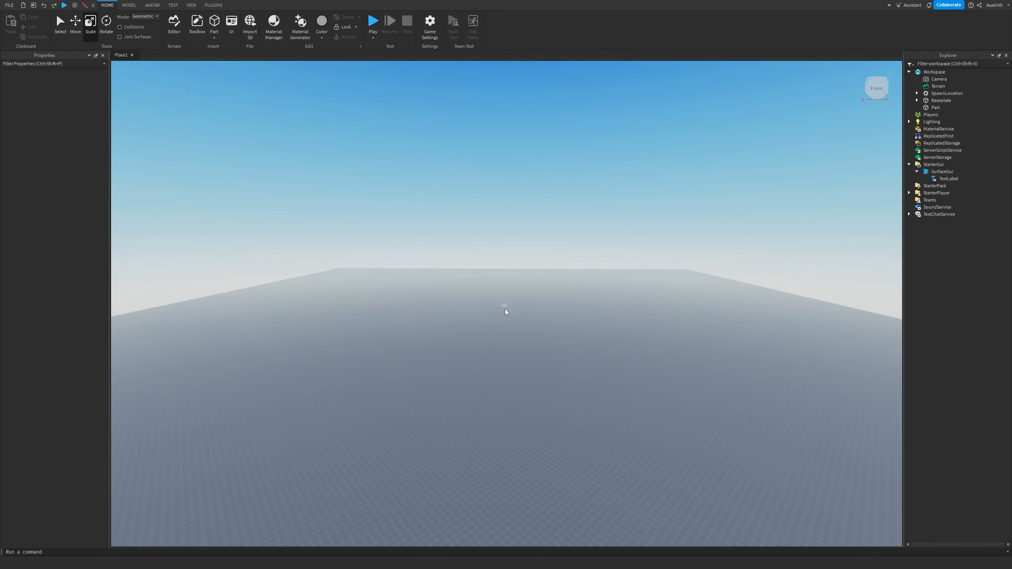
pyautogui.scroll(-3, 505, 315)
pyautogui.scroll(1, 505, 315)
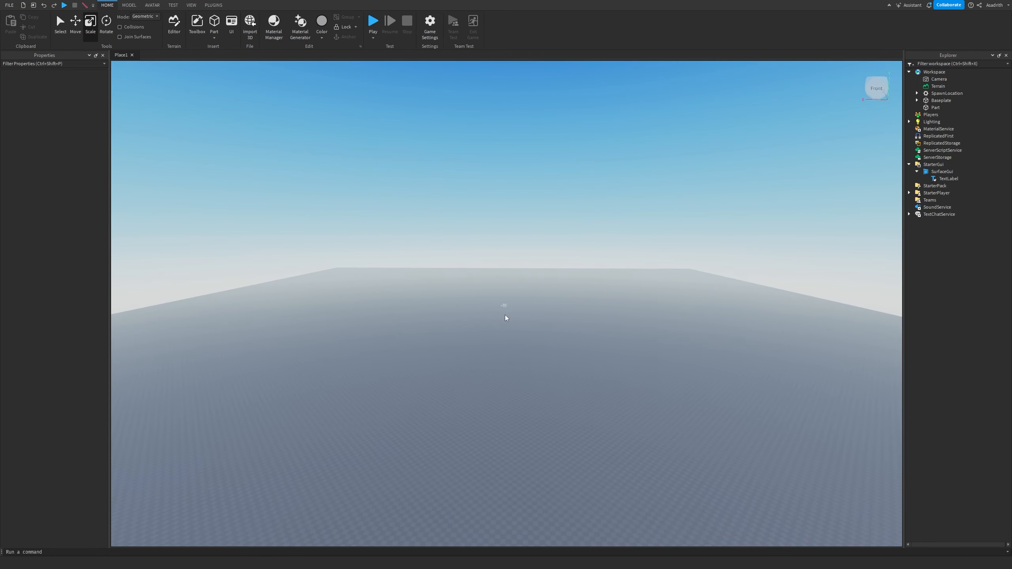
pyautogui.scroll(-1, 505, 315)
pyautogui.scroll(1, 505, 315)
pyautogui.scroll(-1, 505, 315)
pyautogui.click(503, 305)
pyautogui.scroll(1, 432, 270)
pyautogui.press('f')
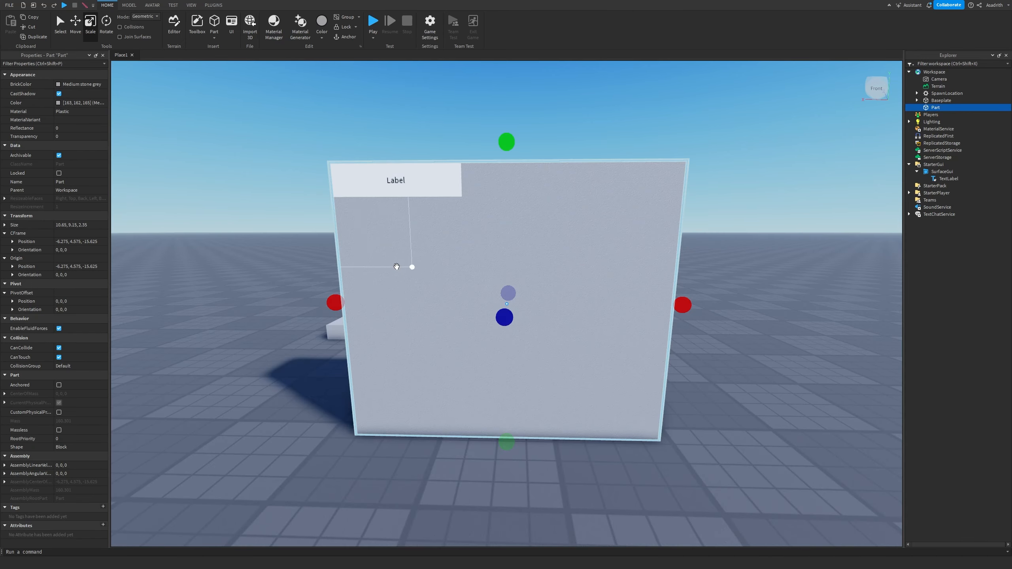
# - Set the SurfaceGui's MaxDistance to 10 and check the label from close up and from farther away
pyautogui.click(942, 172)
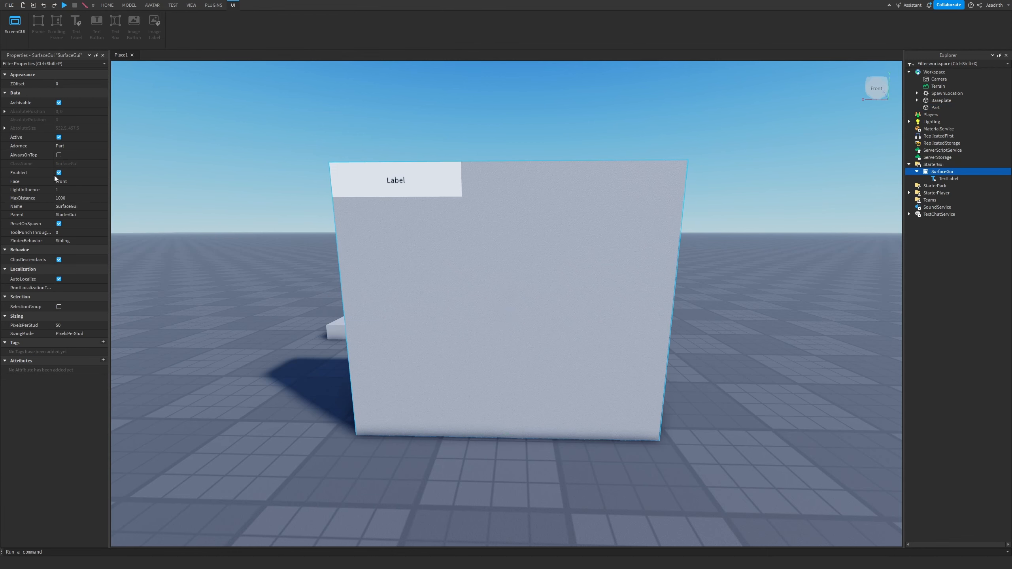
pyautogui.click(67, 198)
pyautogui.write('1')
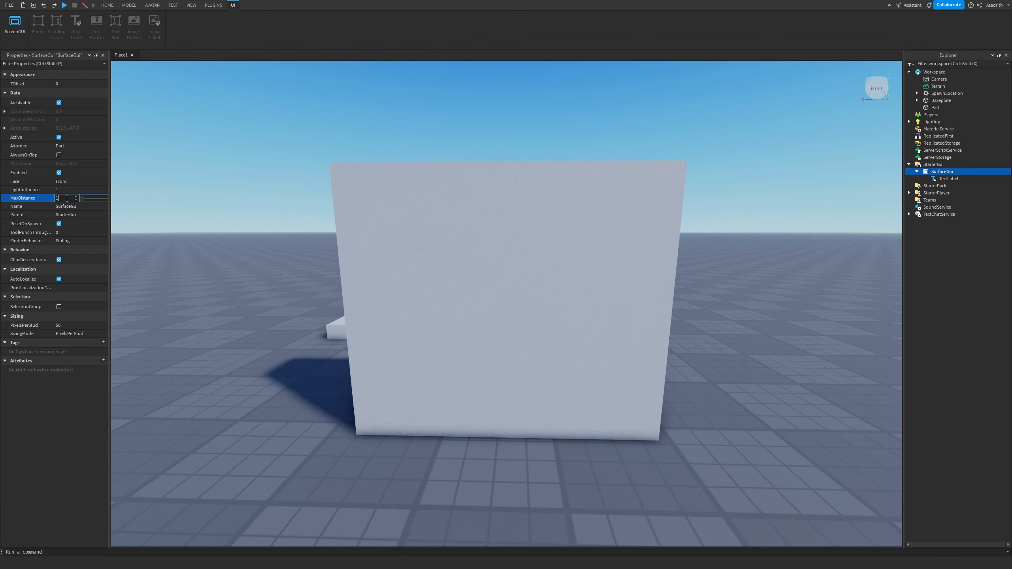
pyautogui.write('0')
pyautogui.scroll(6, 313, 225)
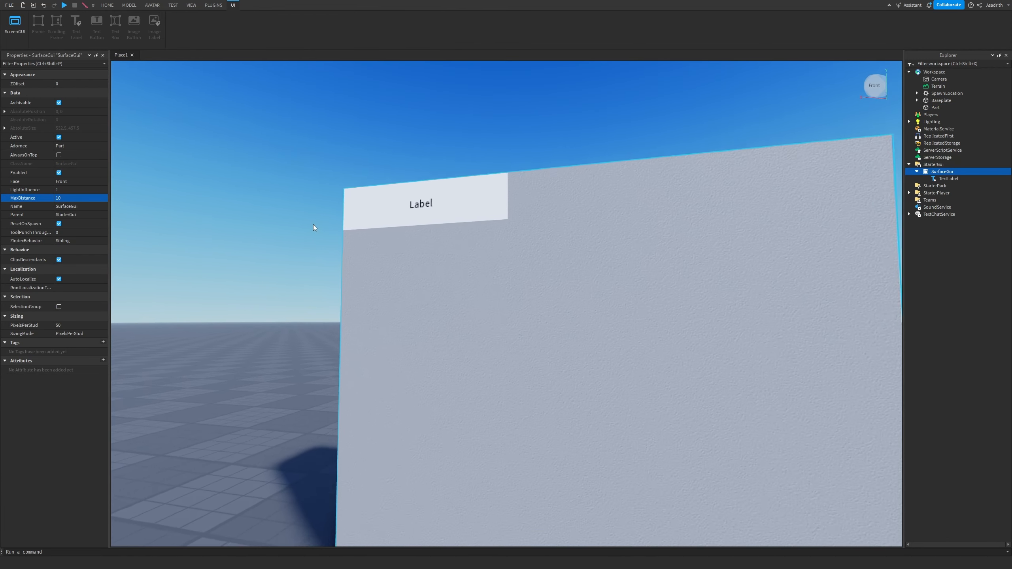
pyautogui.scroll(4, 313, 223)
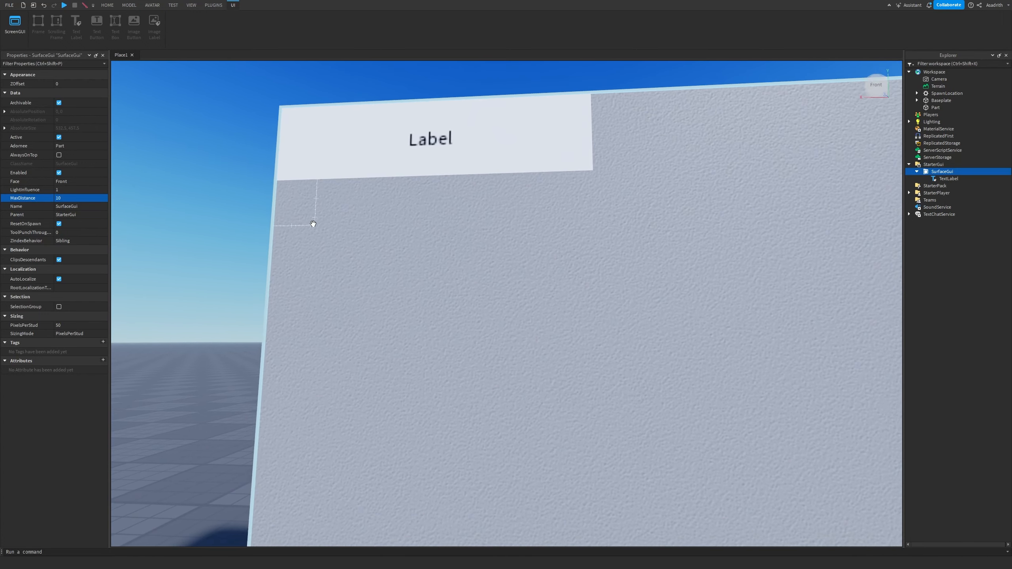
pyautogui.scroll(-10, 313, 224)
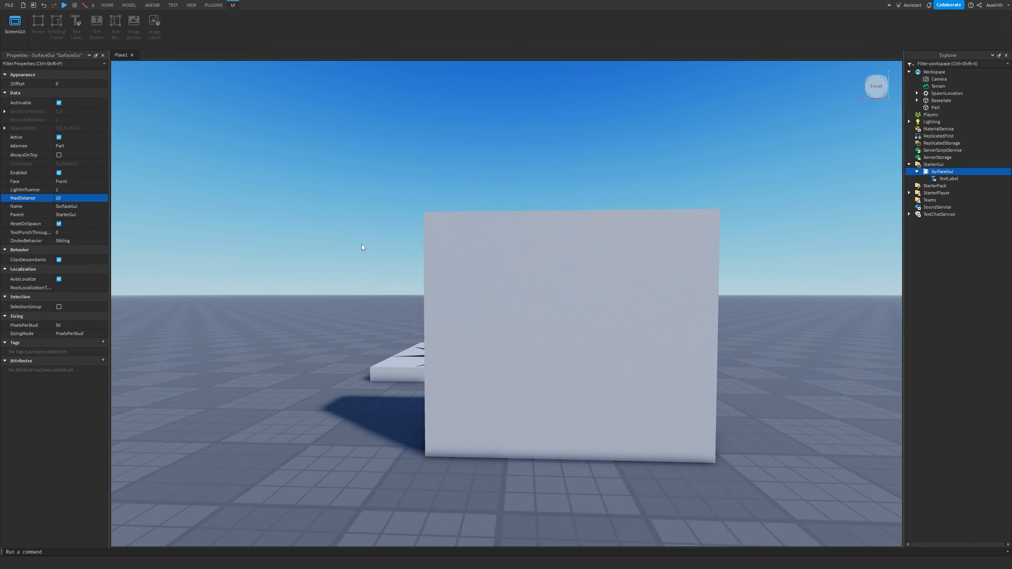
pyautogui.moveTo(479, 260); pyautogui.dragTo(479, 262, button='right')
# - Undo the MaxDistance change and bring the wall's front back into view
pyautogui.hotkey('ctrl', 'z')
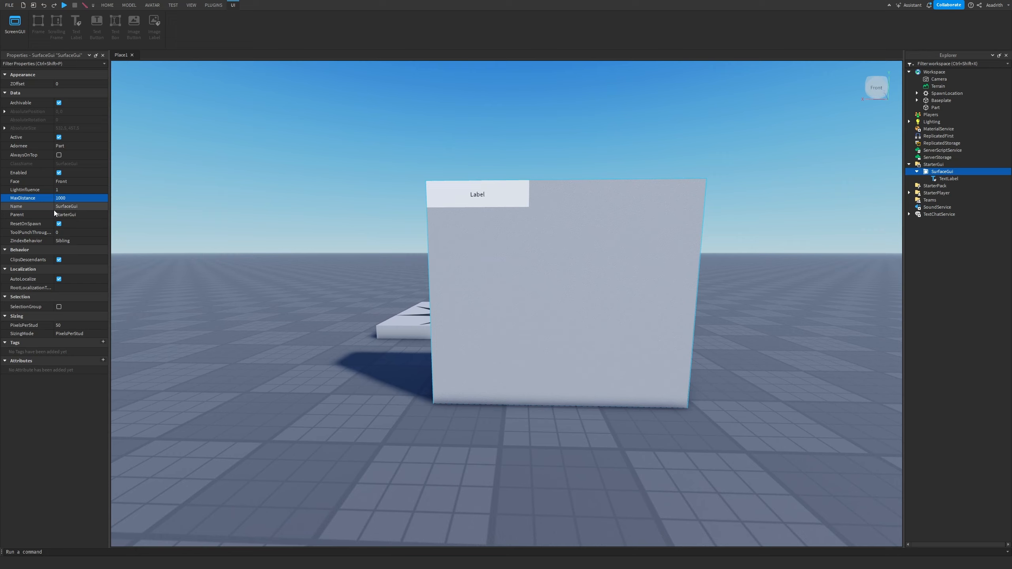
pyautogui.press('w')
pyautogui.press('d')
pyautogui.press('s')
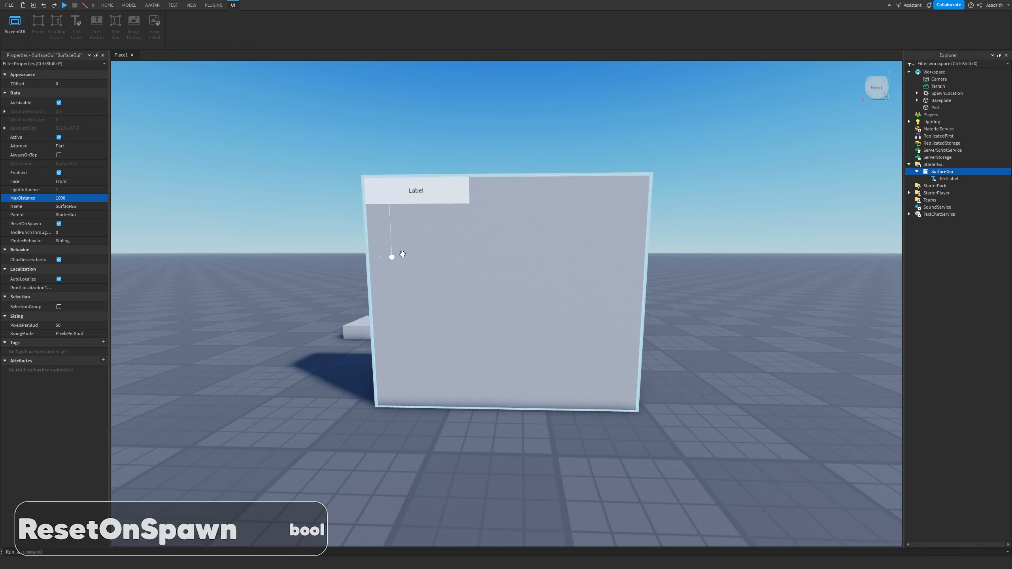
# - Shift the TextLabel past the wall's side edge by setting its Position X Scale to -0.1
pyautogui.click(949, 179)
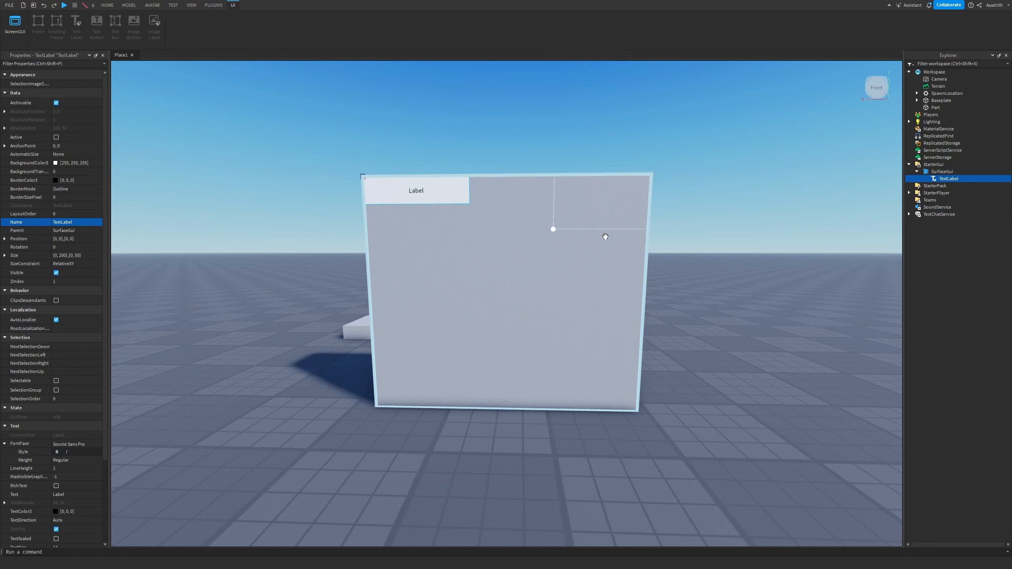
pyautogui.click(952, 173)
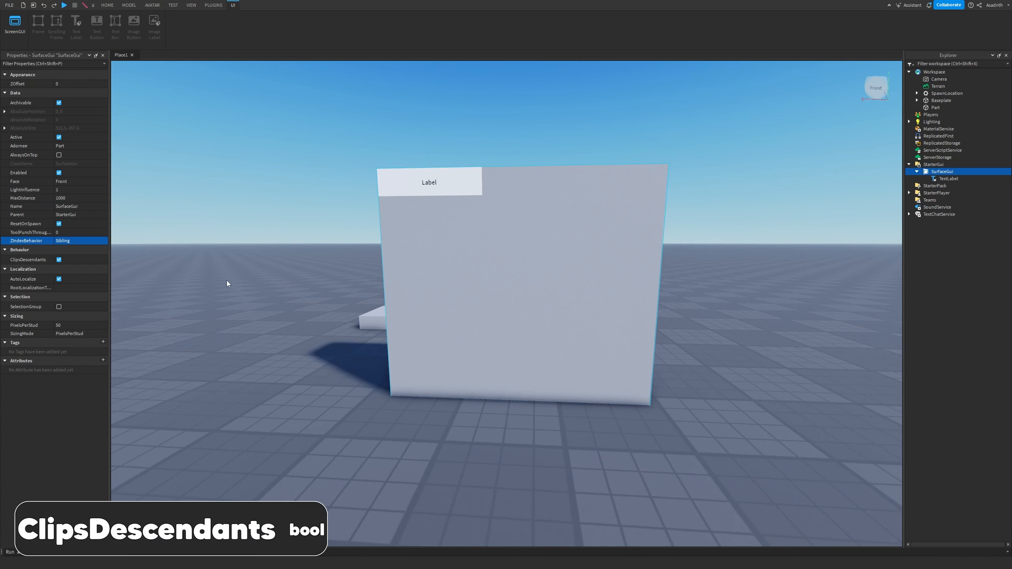
pyautogui.press('f')
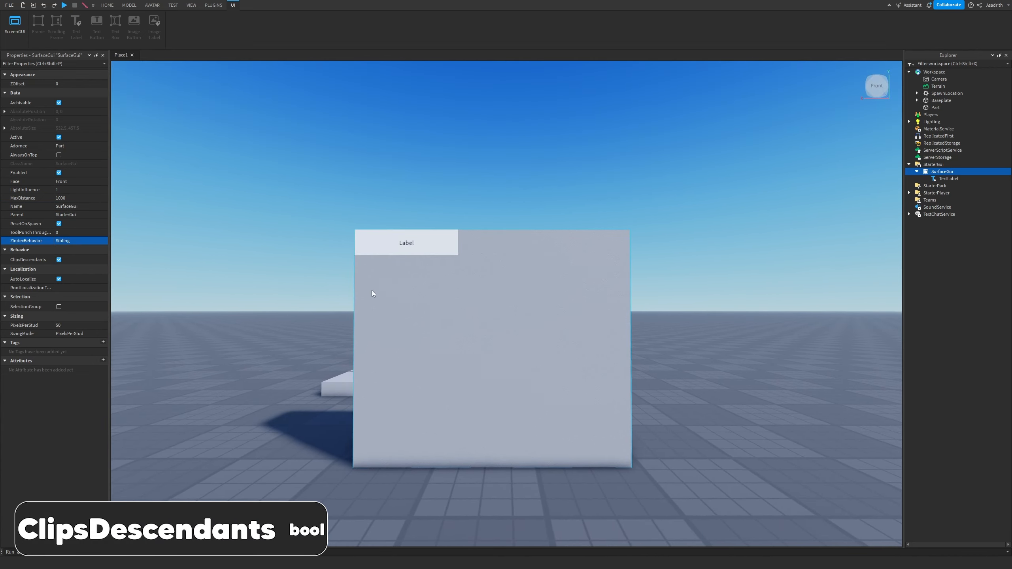
pyautogui.click(949, 179)
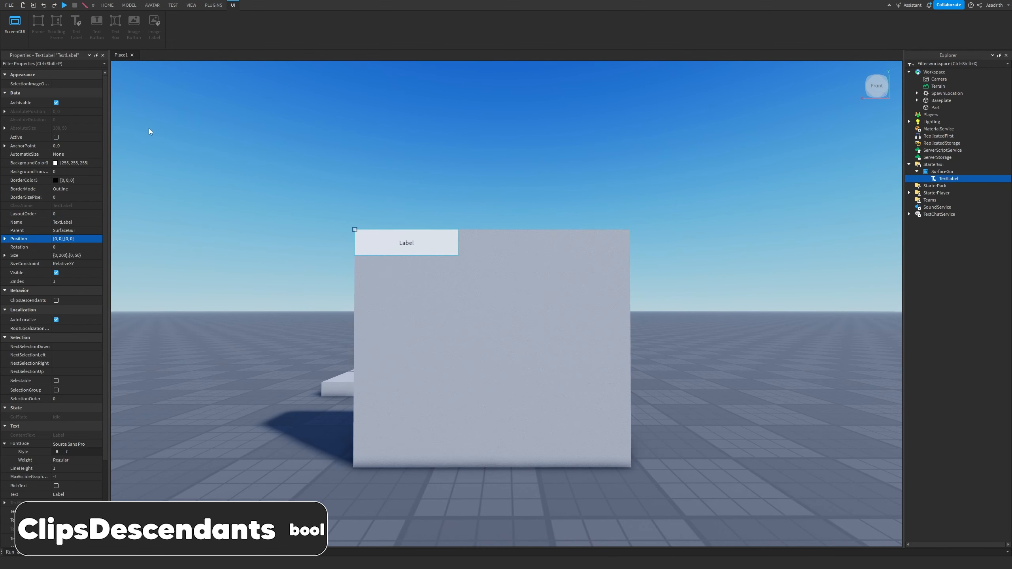
pyautogui.click(16, 239)
pyautogui.click(13, 248)
pyautogui.click(64, 255)
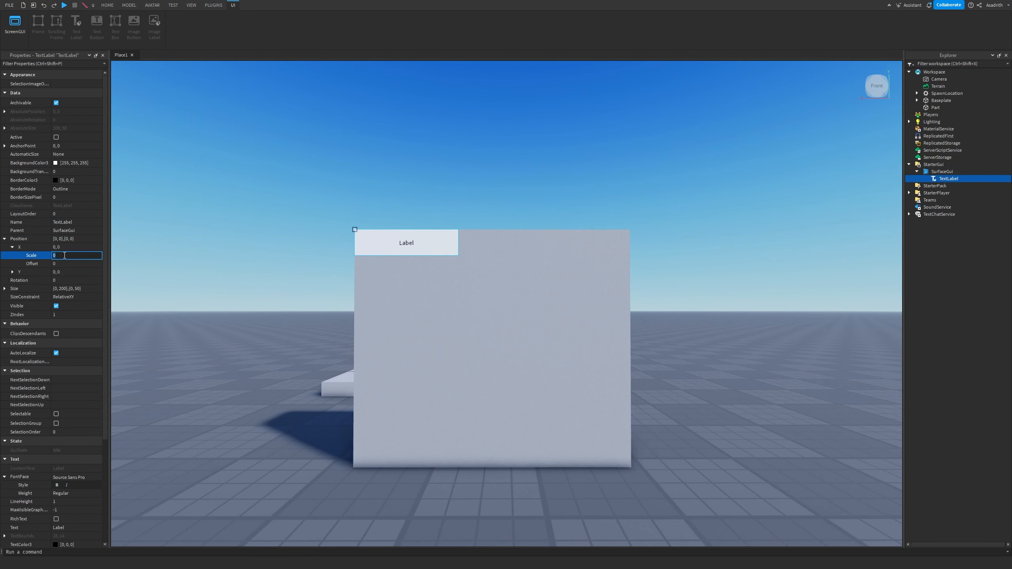
pyautogui.write('-0.9')
pyautogui.press('Return')
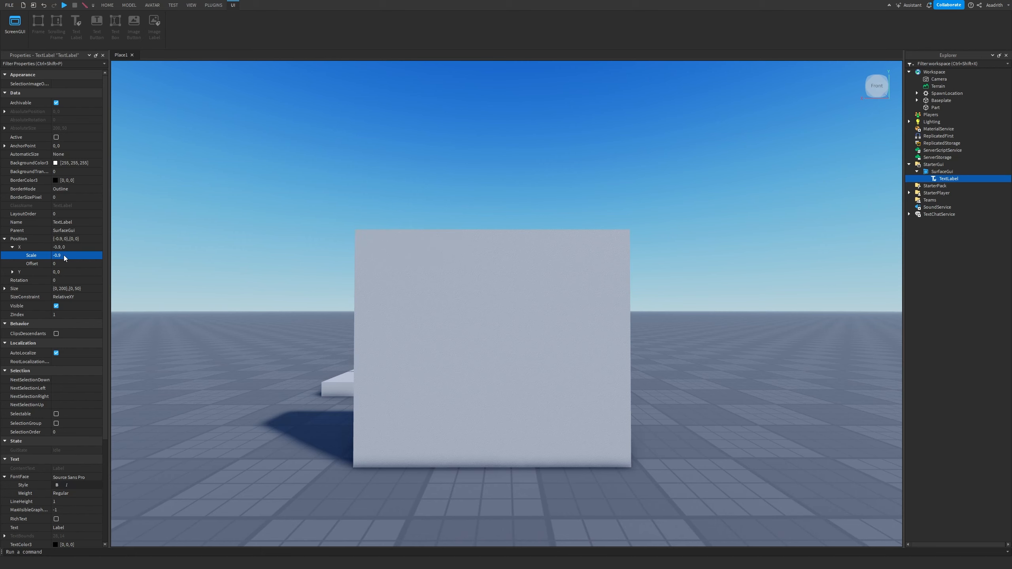
pyautogui.press('BackSpace')
pyautogui.write('1')
pyautogui.press('Return')
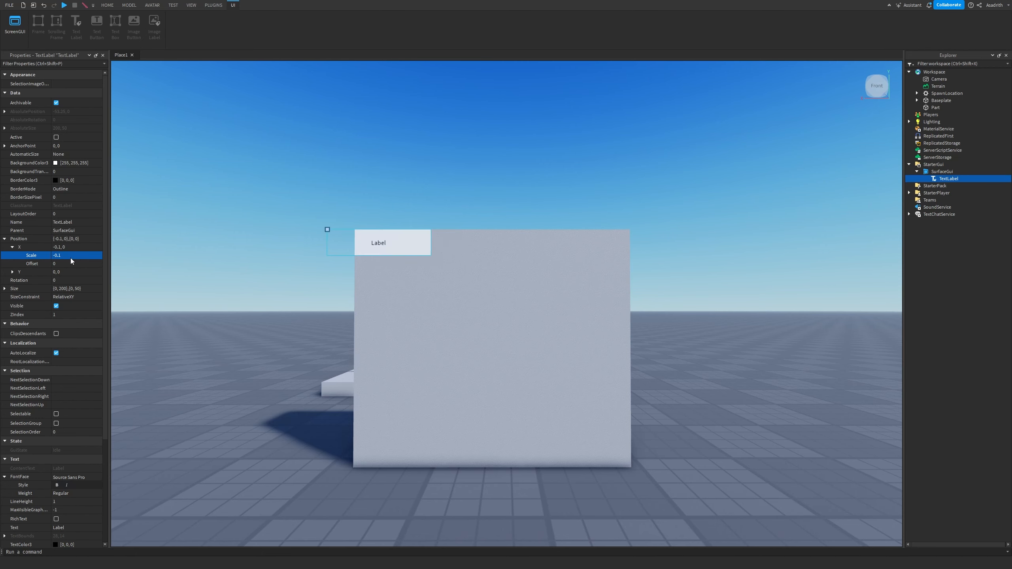
# - Turn off ClipsDescendants on the SurfaceGui and inspect the label at the wall's edge up close
pyautogui.moveTo(366, 275); pyautogui.dragTo(381, 225, button='right')
pyautogui.press('w')
pyautogui.press('a')
pyautogui.press('w')
pyautogui.press('a')
pyautogui.press('e')
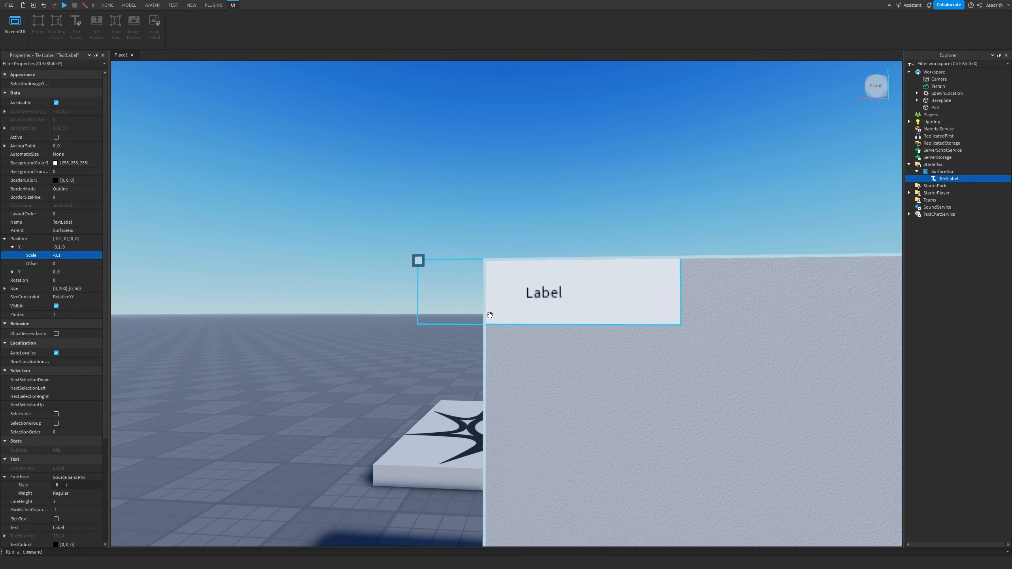
pyautogui.moveTo(489, 313); pyautogui.dragTo(502, 317, button='right')
pyautogui.click(928, 174)
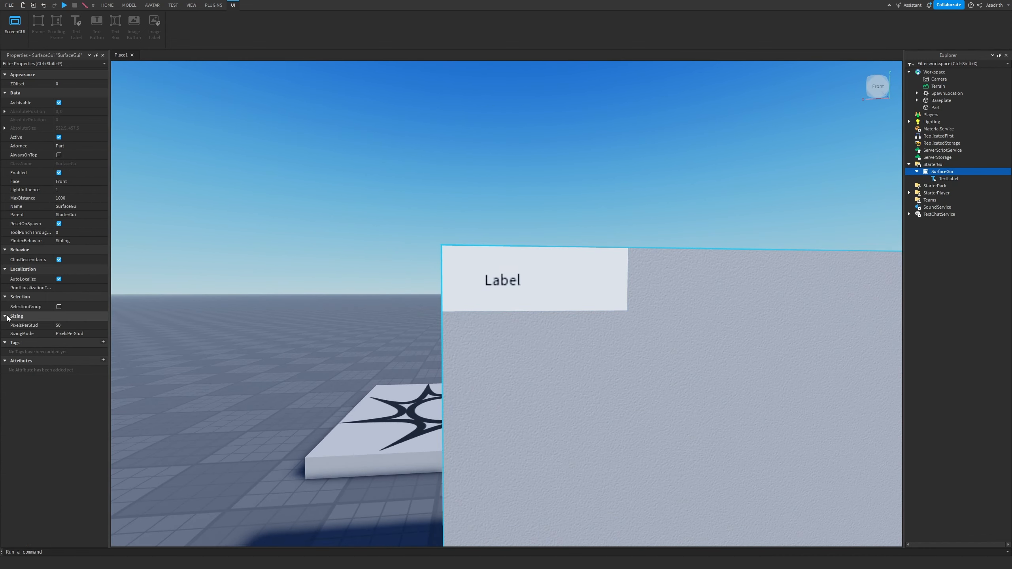
pyautogui.click(58, 260)
pyautogui.press('w')
pyautogui.press('a')
pyautogui.moveTo(242, 294); pyautogui.dragTo(241, 295, button='right')
pyautogui.press('a')
pyautogui.press('d')
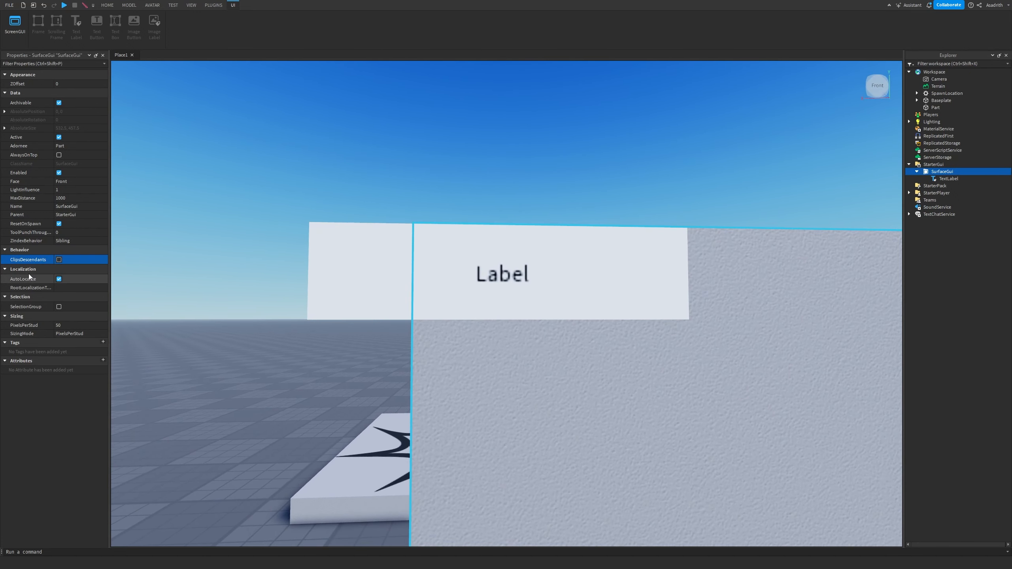
# - Turn ClipsDescendants back on for the SurfaceGui and view the whole wall
pyautogui.click(58, 259)
pyautogui.scroll(-3, 422, 311)
pyautogui.scroll(-5, 505, 331)
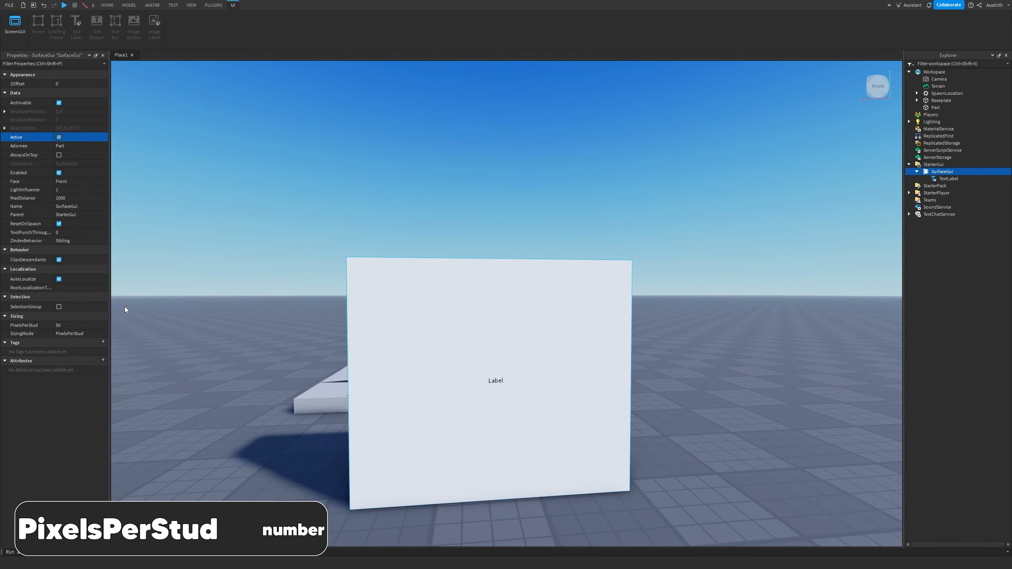
# - Turn on TextScaled for the TextLabel and inspect the enlarged text up close on the wall
pyautogui.click(949, 178)
pyautogui.scroll(-5, 80, 247)
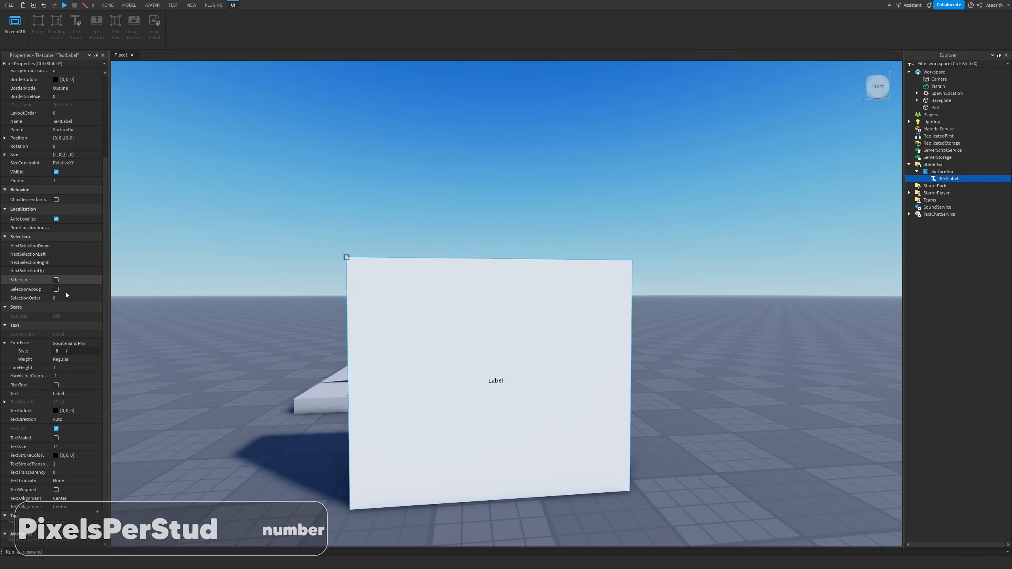
pyautogui.click(56, 438)
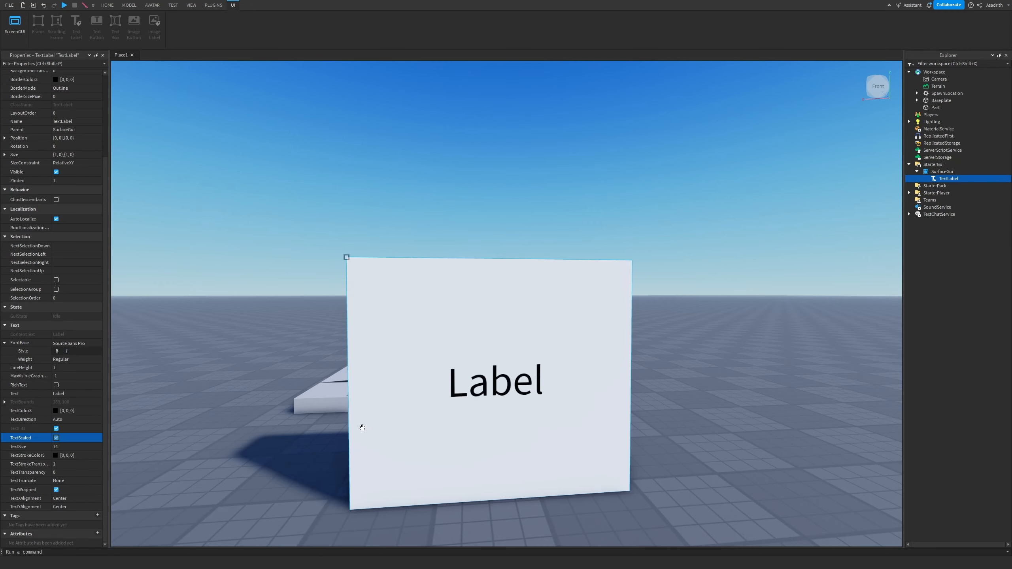
pyautogui.scroll(3, 398, 431)
pyautogui.scroll(5, 438, 438)
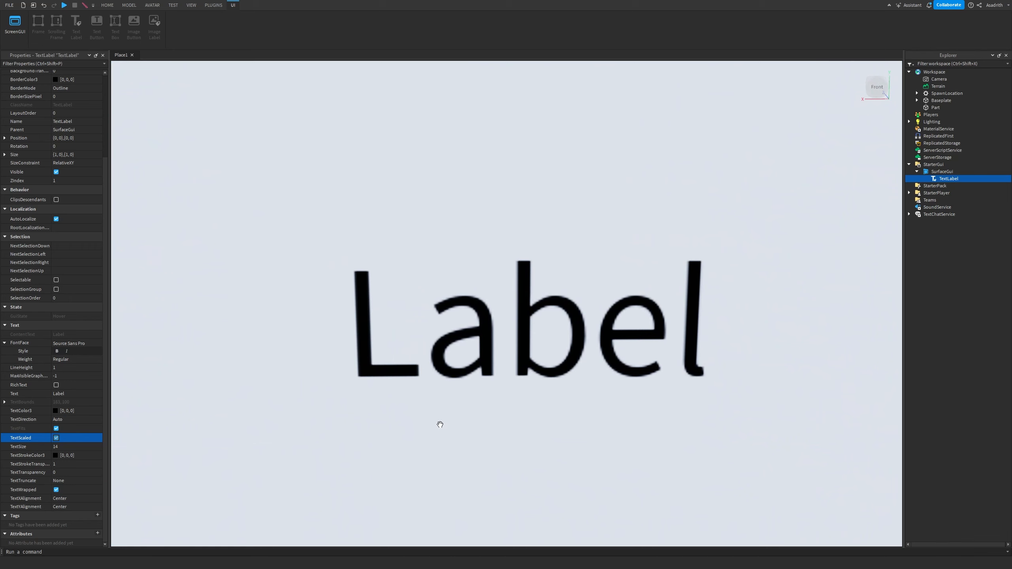
pyautogui.scroll(-6, 605, 361)
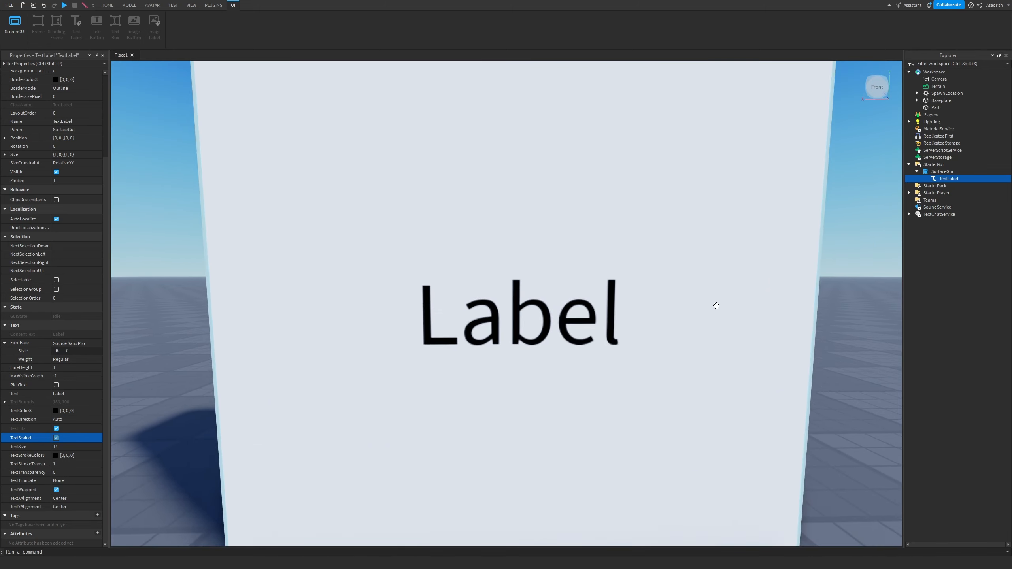
# - Set the SurfaceGui's PixelsPerStud to 100 and inspect the label's sharpness up close
pyautogui.click(942, 172)
pyautogui.click(76, 326)
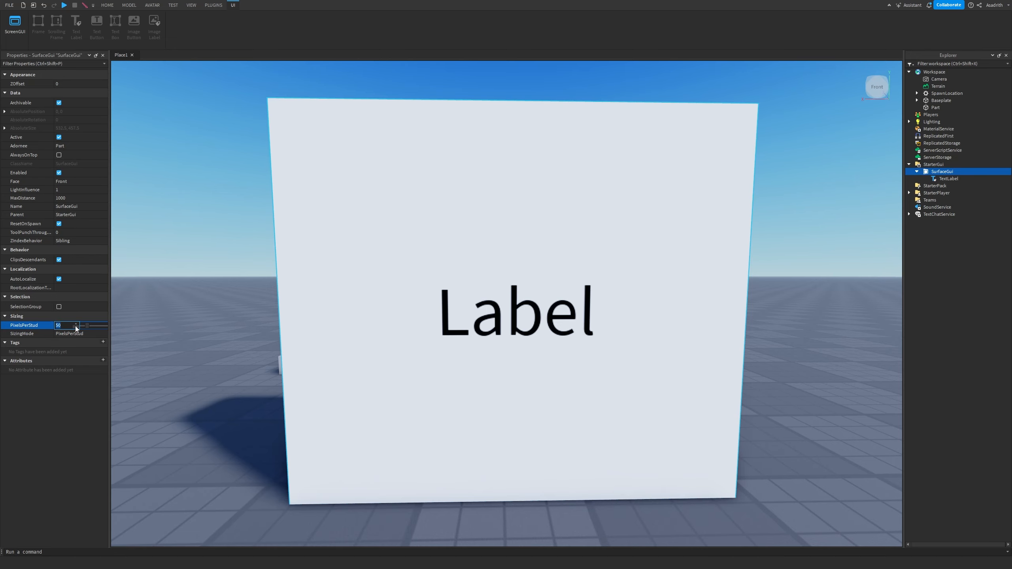
pyautogui.write('100')
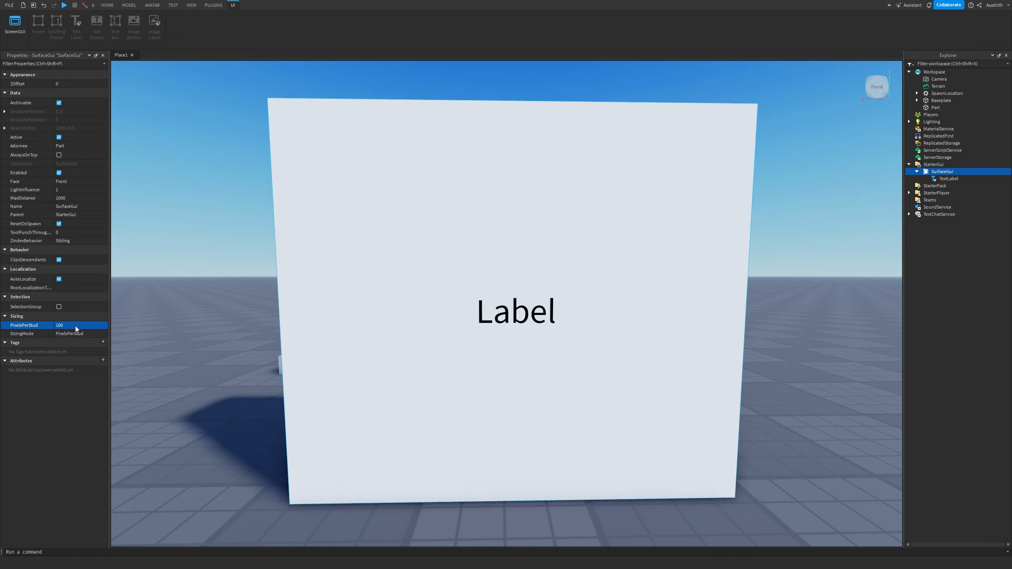
pyautogui.scroll(10, 327, 362)
pyautogui.scroll(-10, 330, 364)
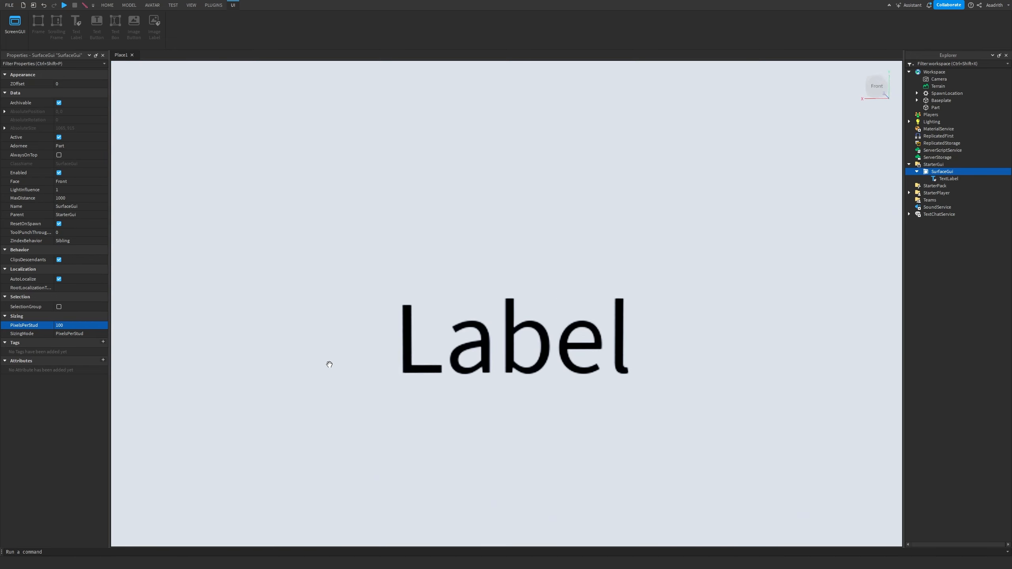
# - Turn on RichText for the TextLabel
pyautogui.click(949, 179)
pyautogui.scroll(-2, 49, 250)
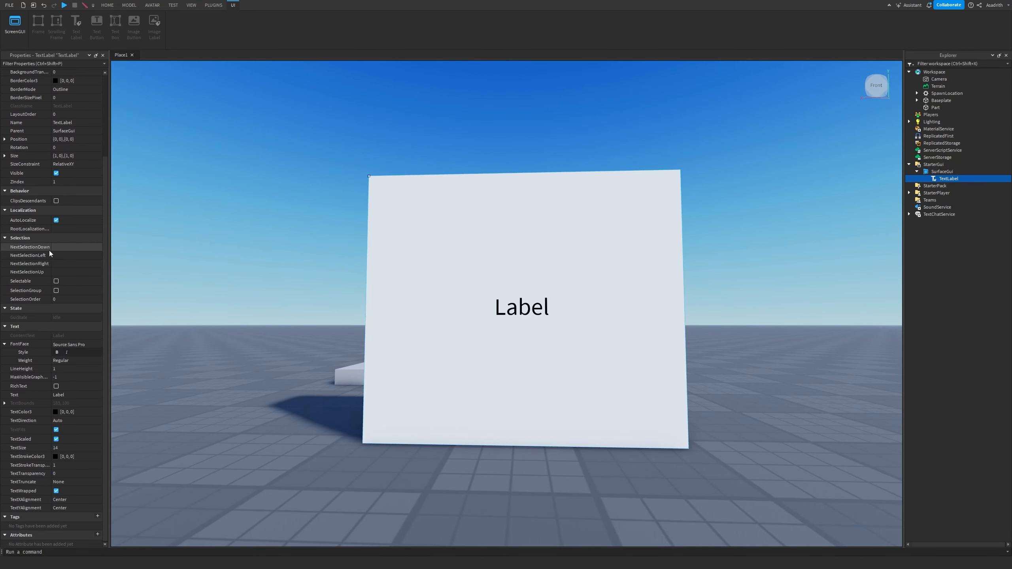
pyautogui.click(56, 385)
# - Set the SurfaceGui's PixelsPerStud to 250
pyautogui.click(942, 172)
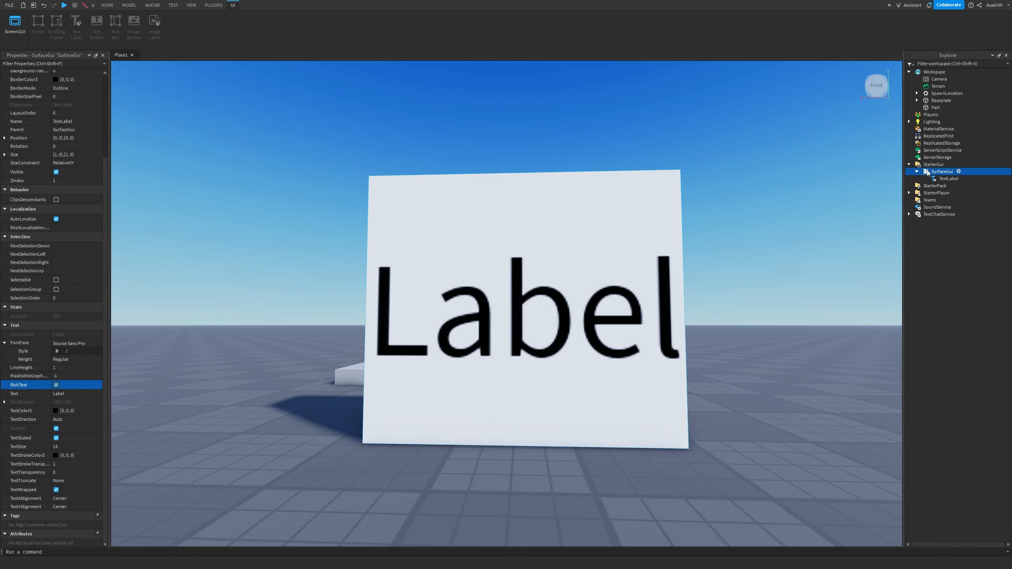
pyautogui.click(65, 326)
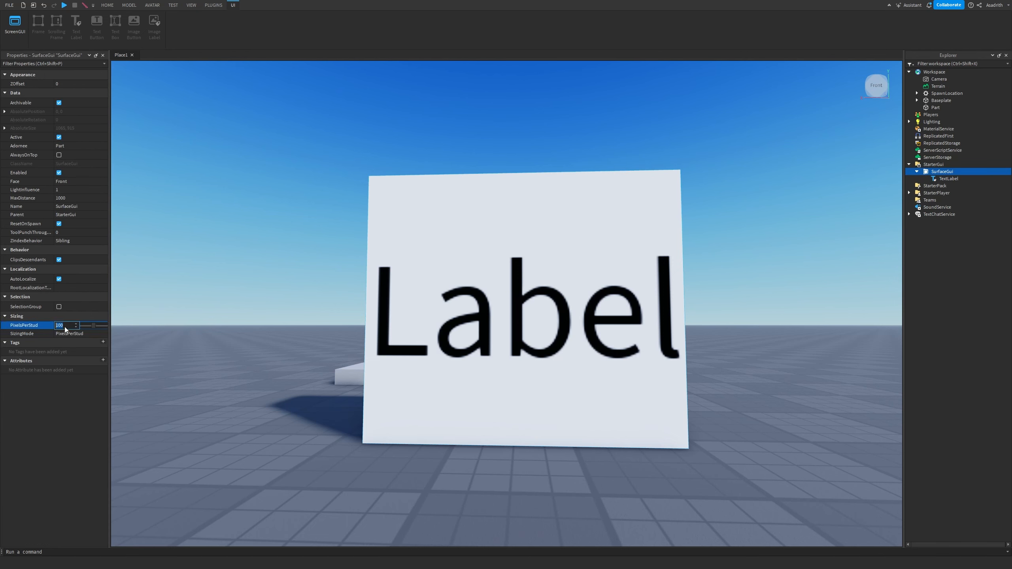
pyautogui.write('2500')
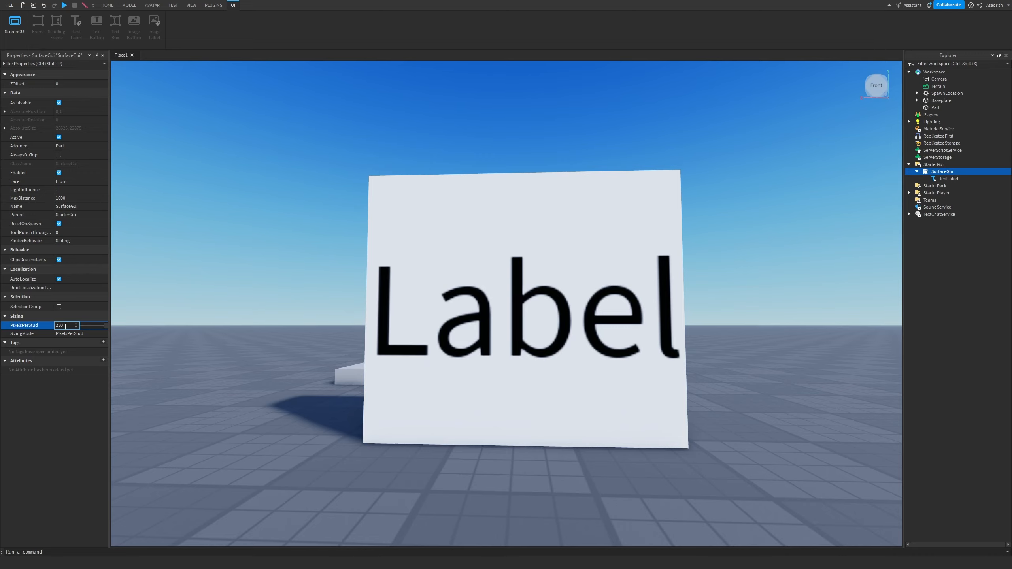
pyautogui.press('Return')
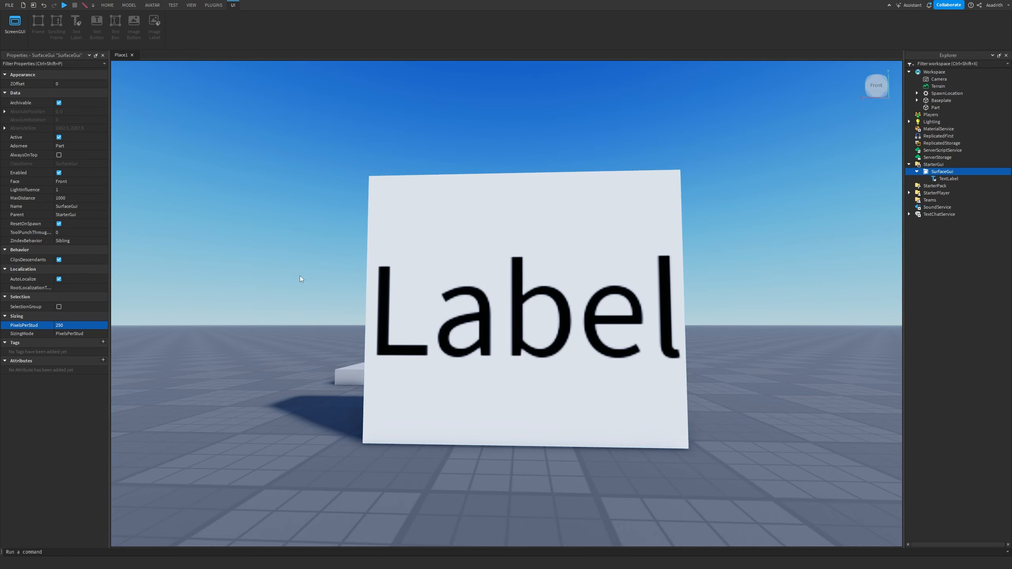
# - Scale the wall part down symmetrically to a height of about 1.65 studs and inspect its label up close
pyautogui.click(407, 199)
pyautogui.keyDown('ctrl'); pyautogui.moveTo(521, 162); pyautogui.dragTo(523, 263); pyautogui.keyUp('ctrl')
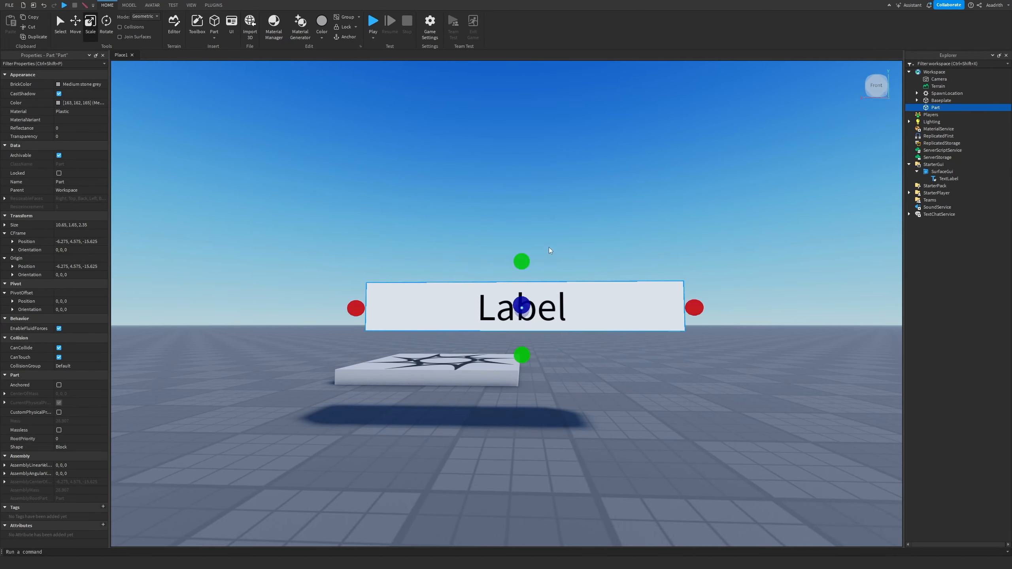
pyautogui.click(549, 251)
pyautogui.moveTo(549, 250); pyautogui.dragTo(564, 235, button='right')
pyautogui.scroll(5, 564, 233)
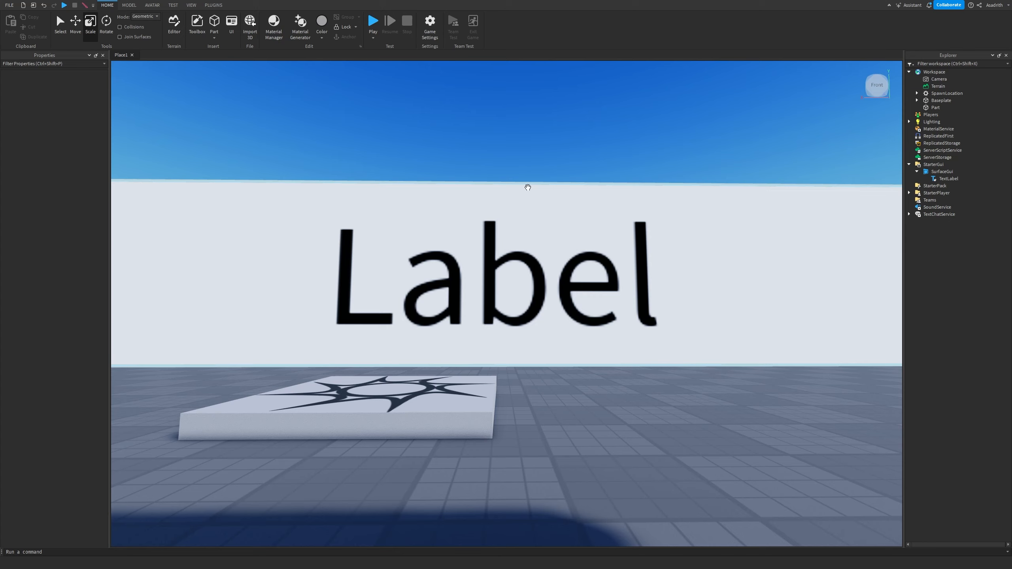
pyautogui.scroll(-5, 527, 188)
pyautogui.moveTo(528, 188); pyautogui.dragTo(528, 207, button='right')
# - Undo the wall resize, the last PixelsPerStud change and the TextLabel's RichText change
pyautogui.hotkey('ctrl', 'z')
pyautogui.hotkey('ctrl', 'z')
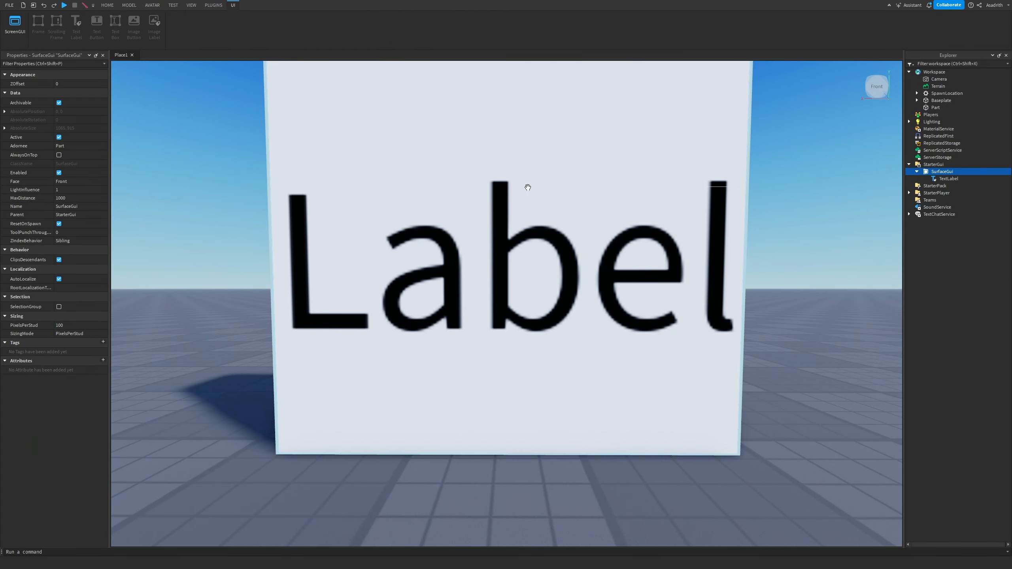
pyautogui.hotkey('ctrl', 'z')
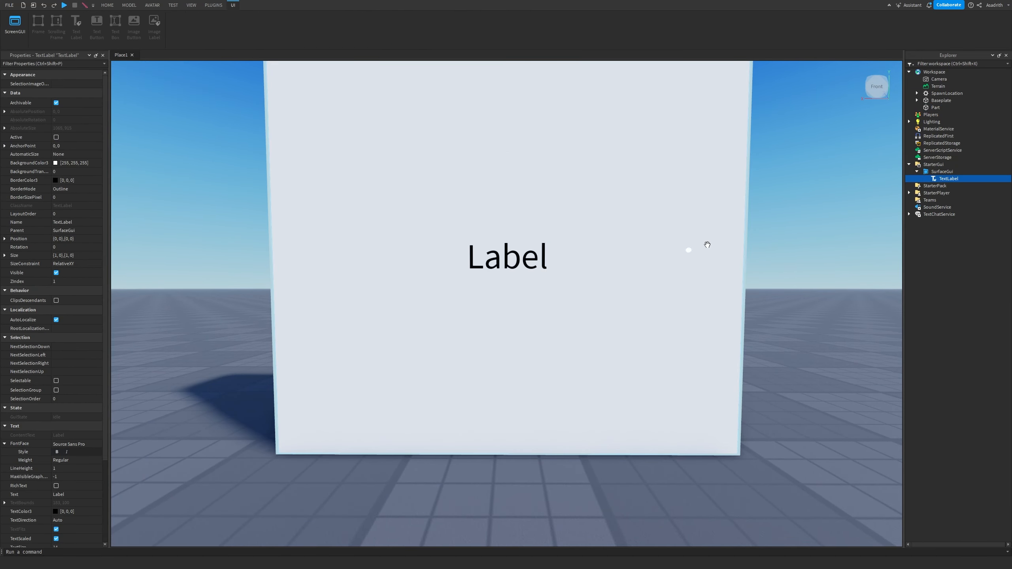
# - Try PixelsPerStud values of 20, 1 and 4 on the SurfaceGui to compare the label's sharpness
pyautogui.click(929, 171)
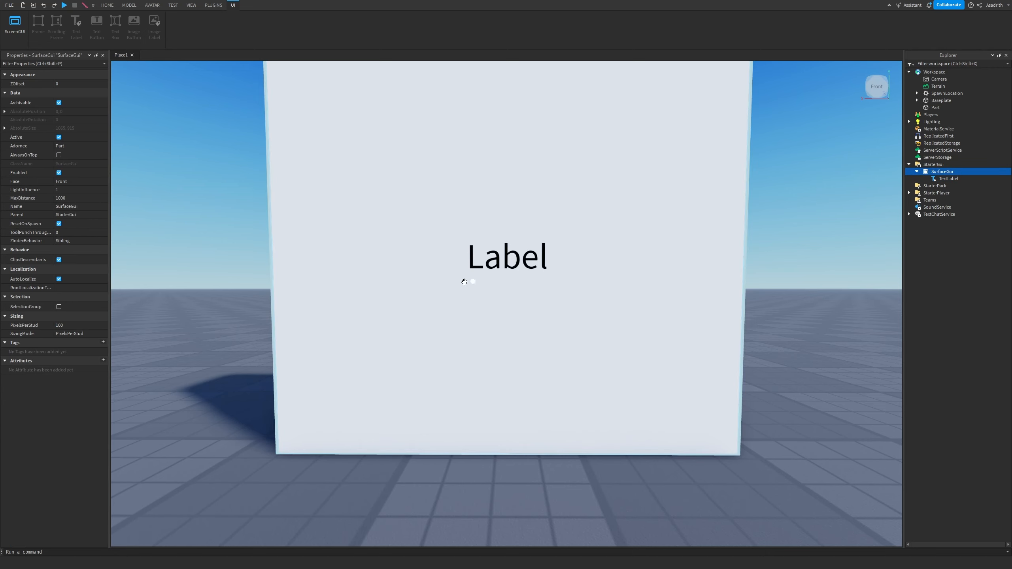
pyautogui.click(71, 326)
pyautogui.write('20')
pyautogui.press('Return')
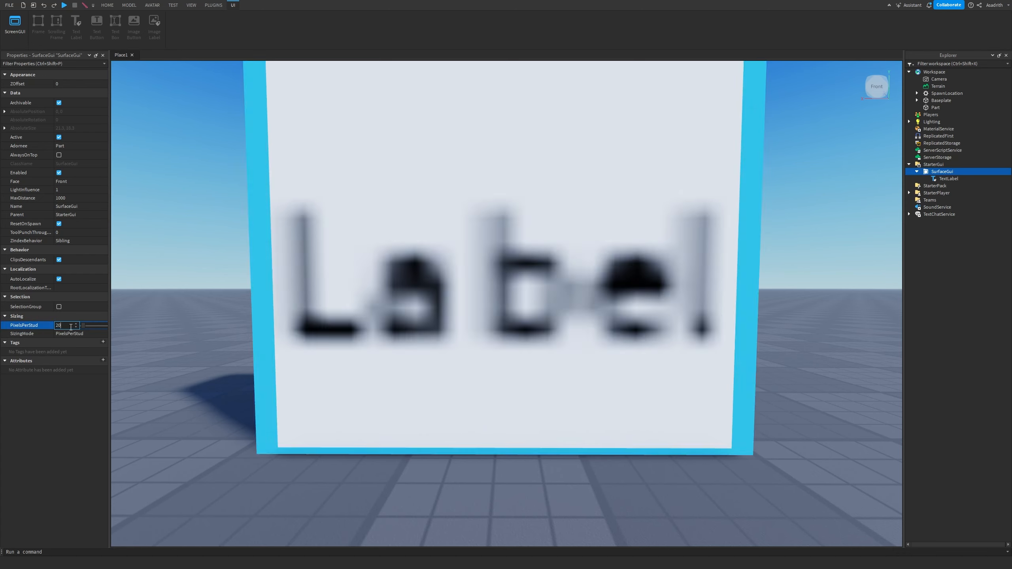
pyautogui.write('1')
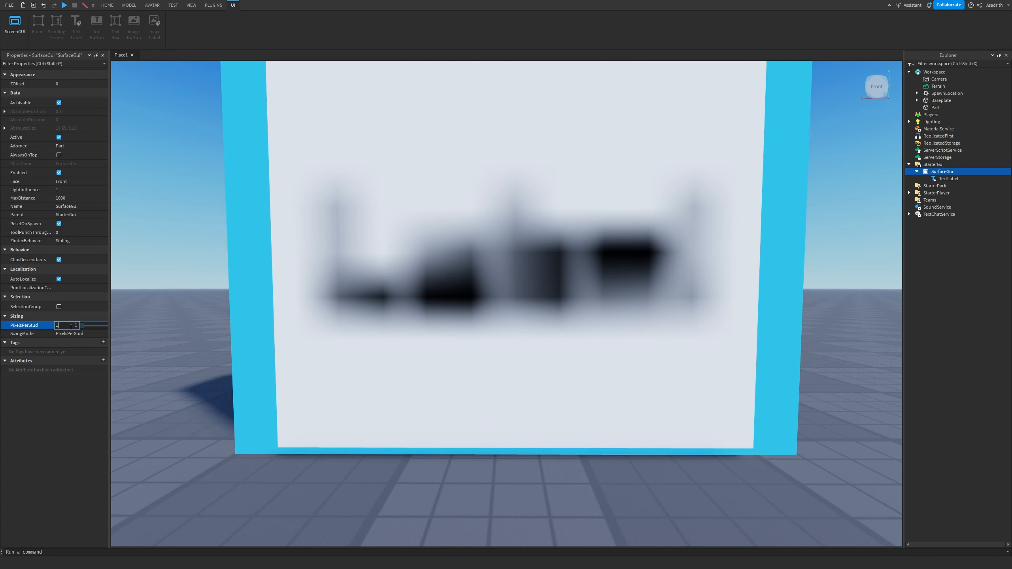
pyautogui.write('4')
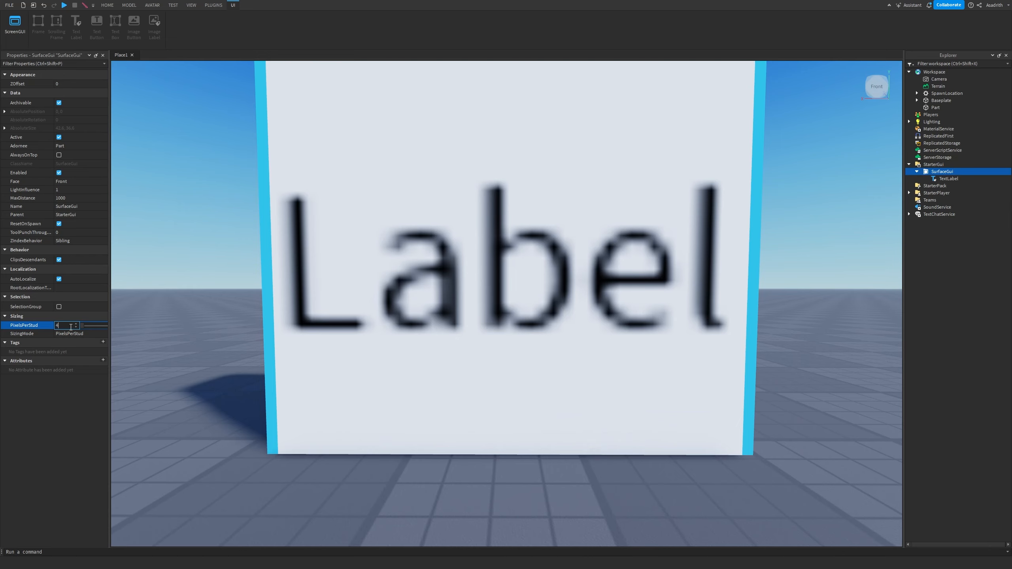
pyautogui.press('Return')
pyautogui.press('s')
pyautogui.moveTo(384, 303); pyautogui.dragTo(458, 284, button='right')
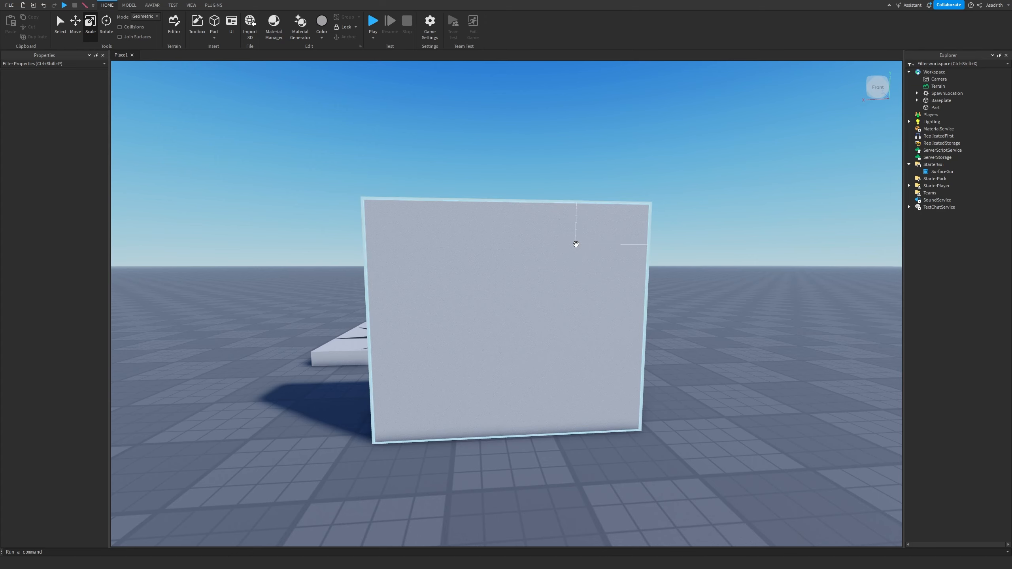
# - Add a TextButton to the SurfaceGui and center it with AnchorPoint 0.5, 0.5 and Position {0.5, 0},{0.5, 0}
pyautogui.click(959, 172)
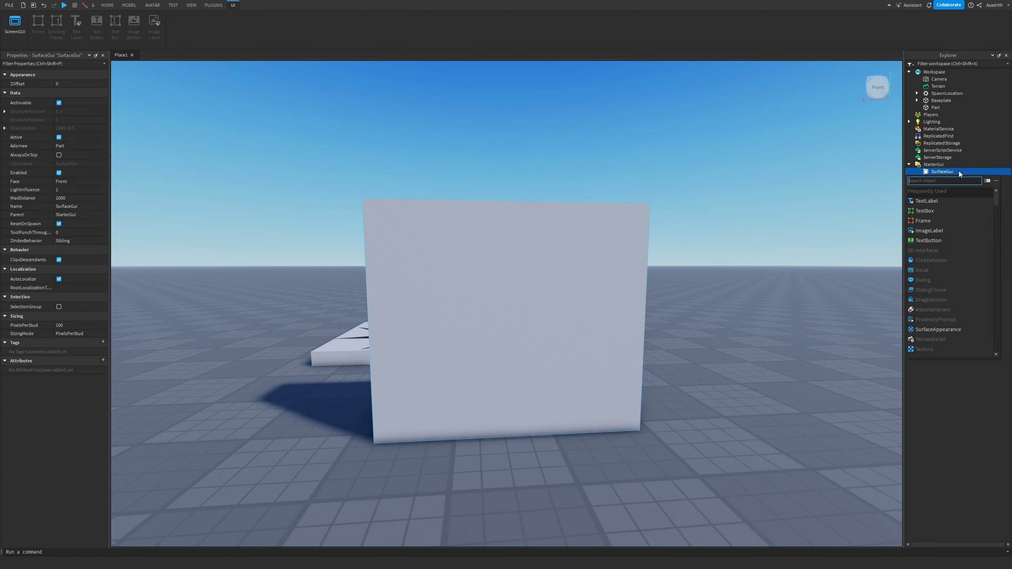
pyautogui.click(928, 240)
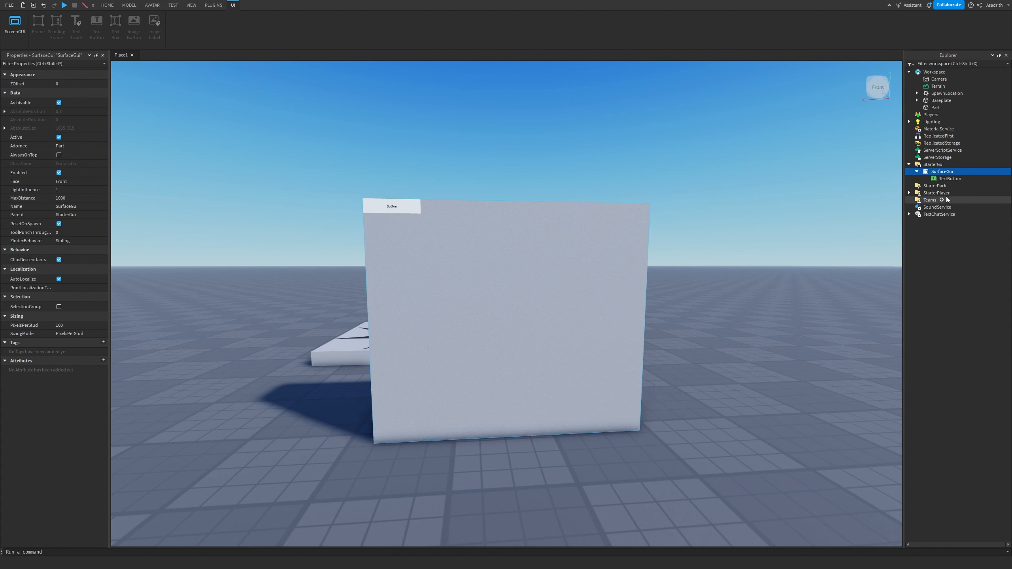
pyautogui.click(60, 144)
pyautogui.write('0.5, 0.5')
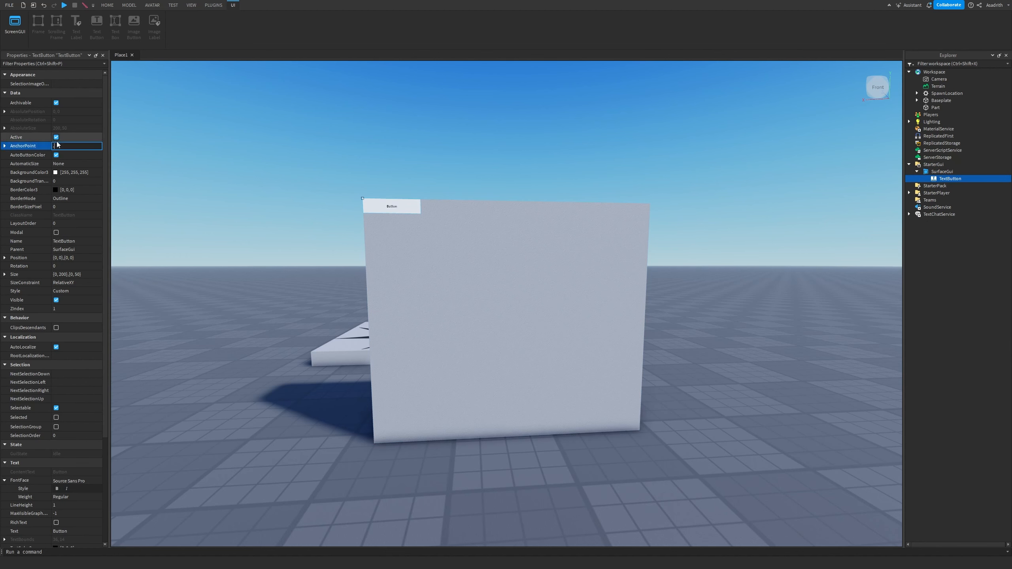
pyautogui.press('Return')
pyautogui.click(69, 259)
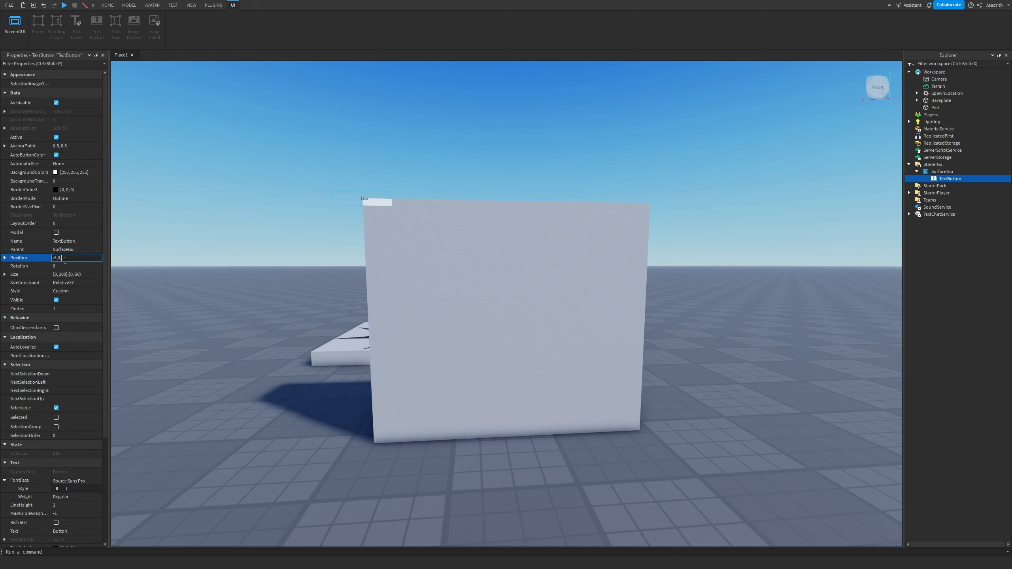
pyautogui.press('Return')
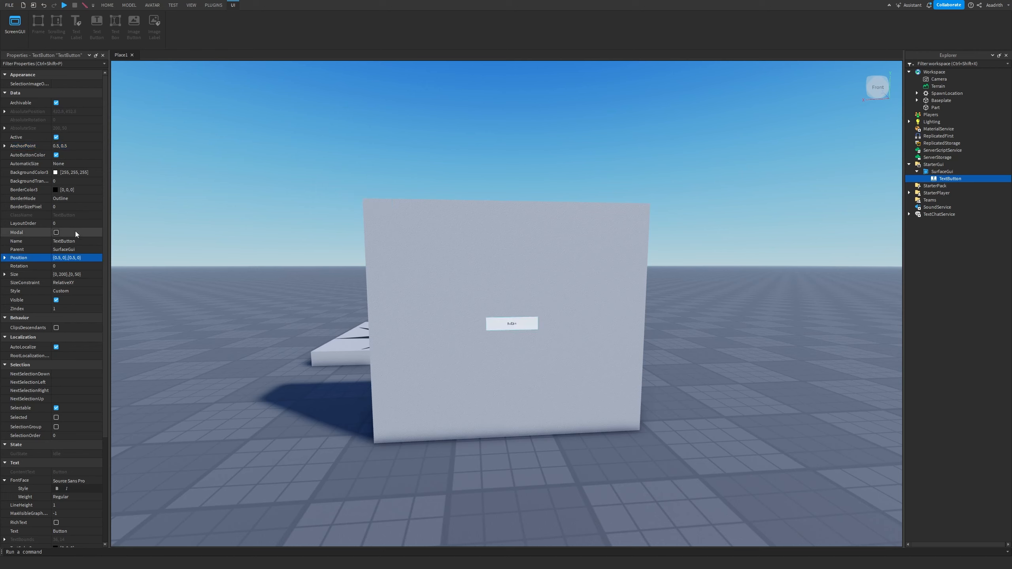
# - Size the TextButton with X and Y Scale of 0.5 and both Offsets at 0
pyautogui.click(4, 275)
pyautogui.click(11, 291)
pyautogui.click(12, 283)
pyautogui.click(69, 326)
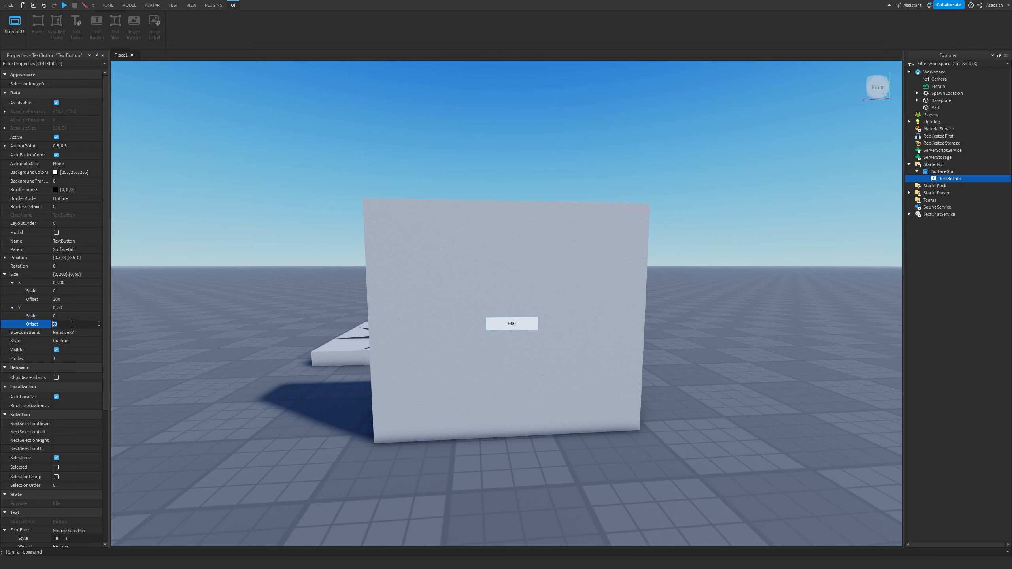
pyautogui.write('0')
pyautogui.click(70, 302)
pyautogui.write('0')
pyautogui.click(61, 294)
pyautogui.write('.5')
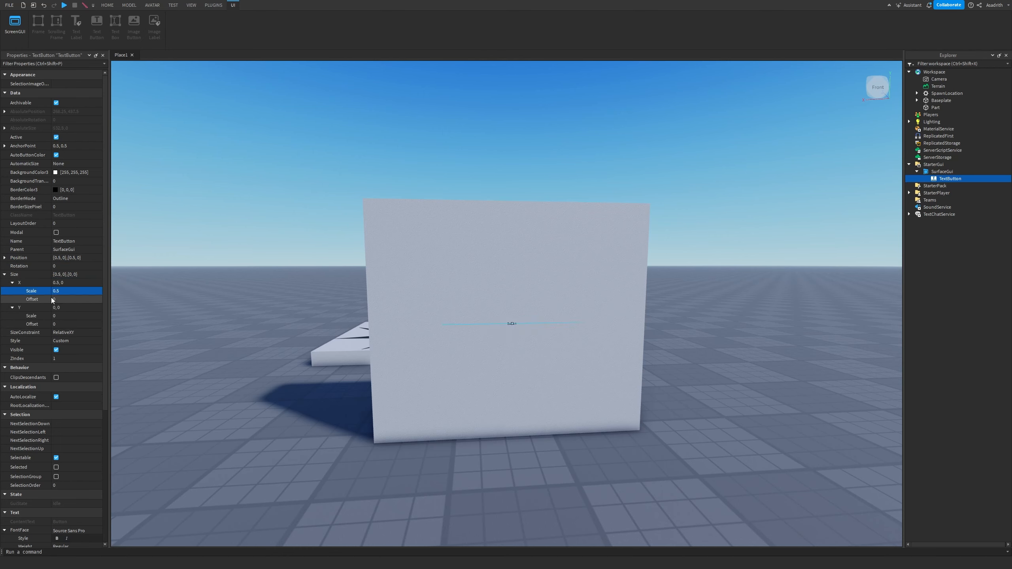
pyautogui.click(56, 316)
pyautogui.write('.5')
pyautogui.press('Return')
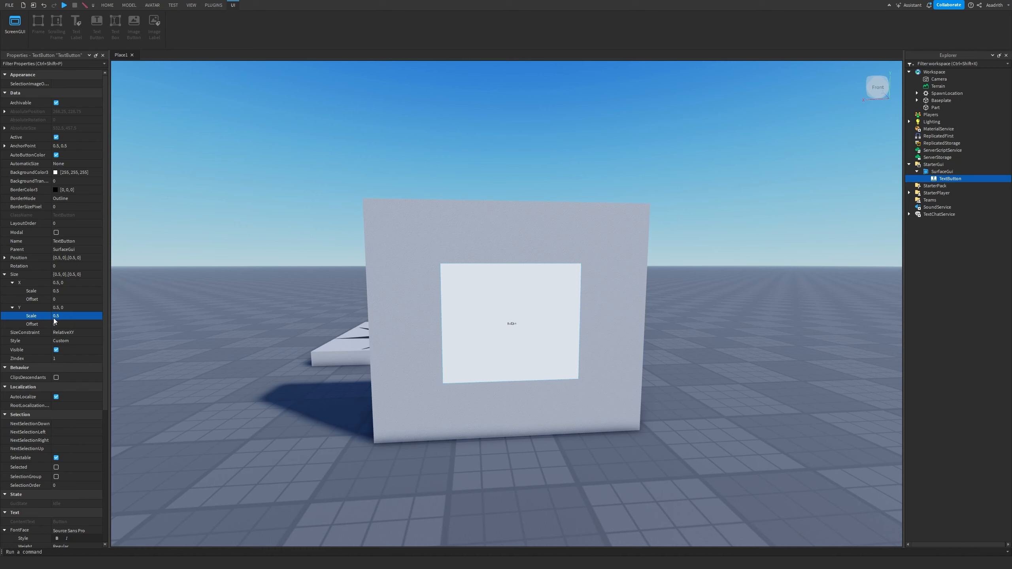
# - Turn on TextScaled for the TextButton and view the whole wall
pyautogui.scroll(-2, 418, 446)
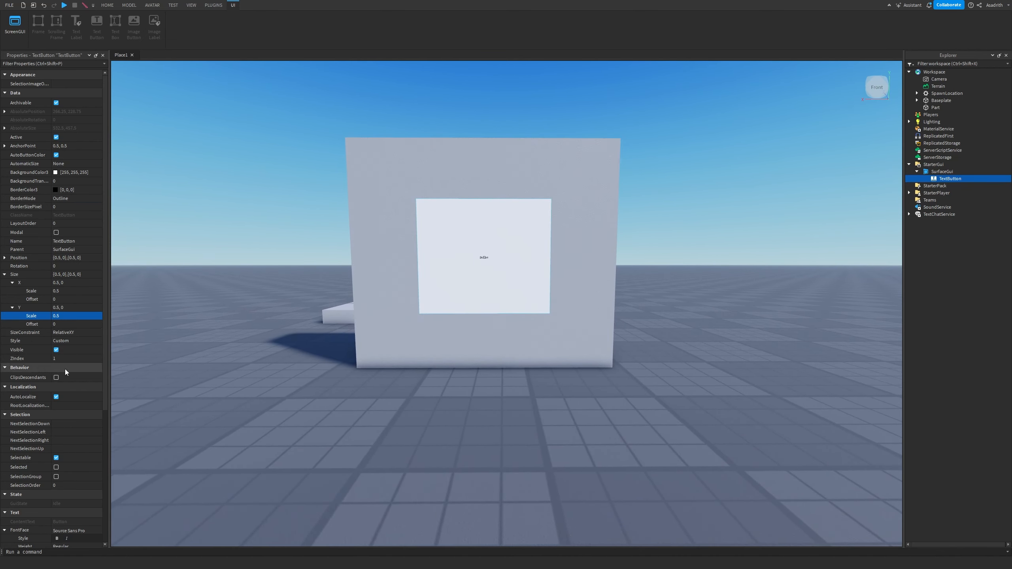
pyautogui.scroll(-5, 65, 369)
pyautogui.click(57, 451)
pyautogui.scroll(1, 444, 457)
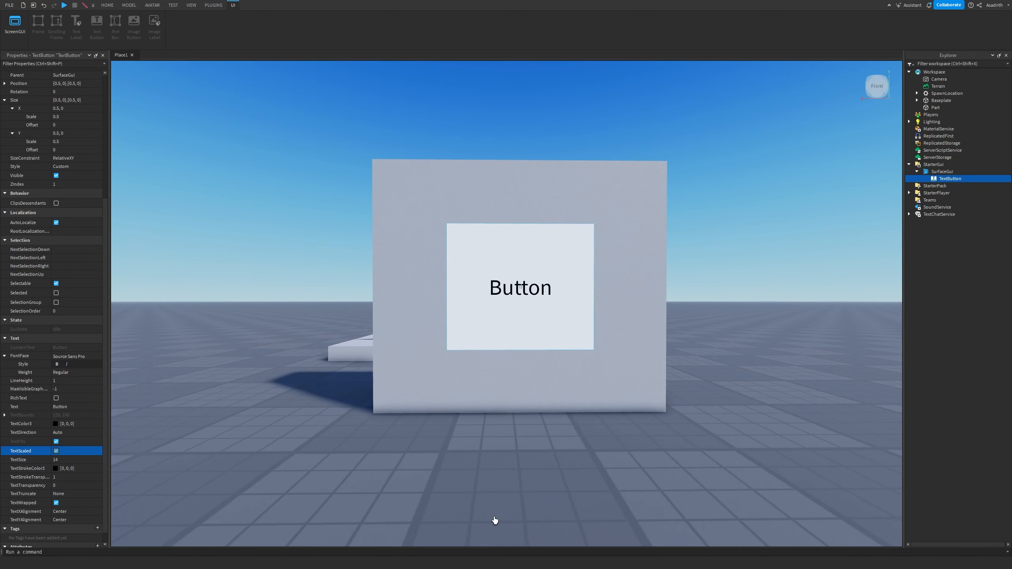
pyautogui.scroll(-2, 496, 520)
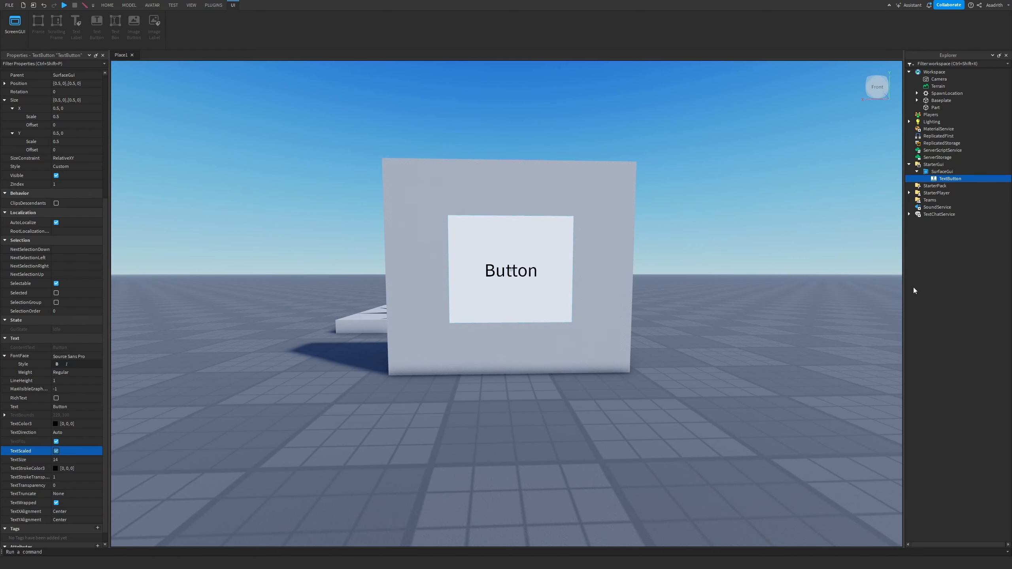
# - Add a LocalScript to the TextButton and connect a function to script.Parent.MouseButton1Click in place of the default code
pyautogui.click(967, 179)
pyautogui.click(944, 221)
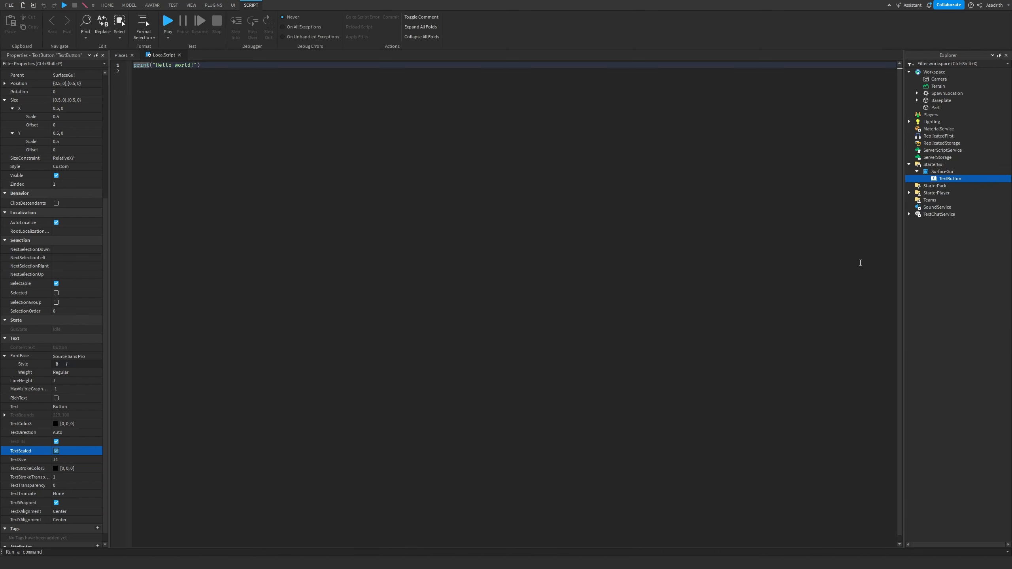
pyautogui.write('script.p')
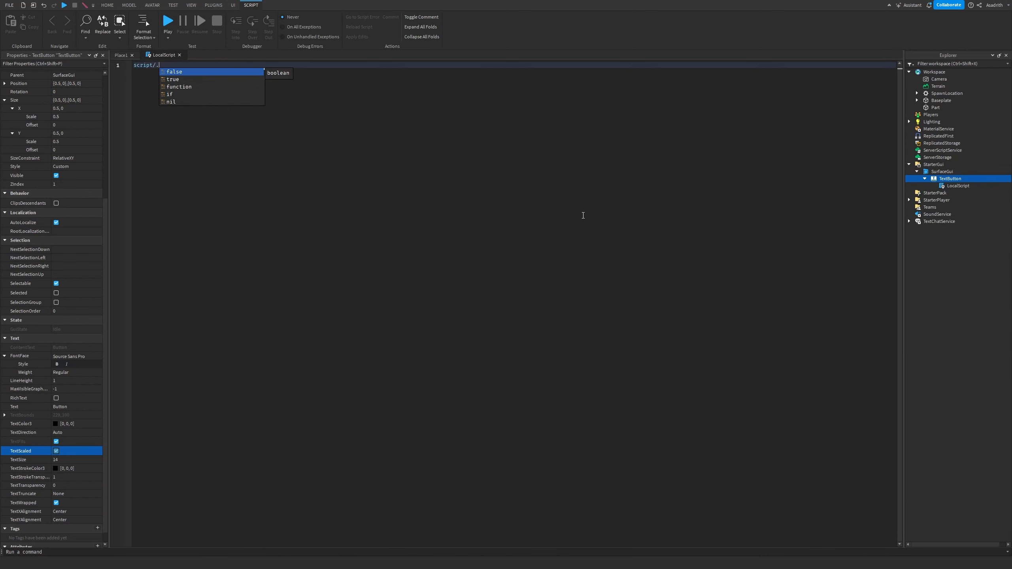
pyautogui.write('arent.MouseButton1Click')
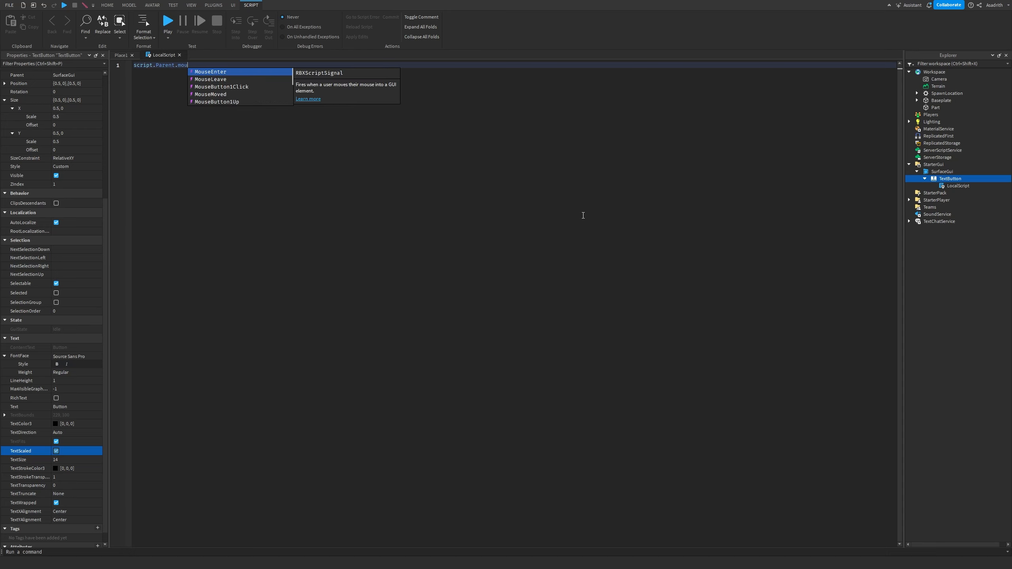
pyautogui.write(':Connect(function')
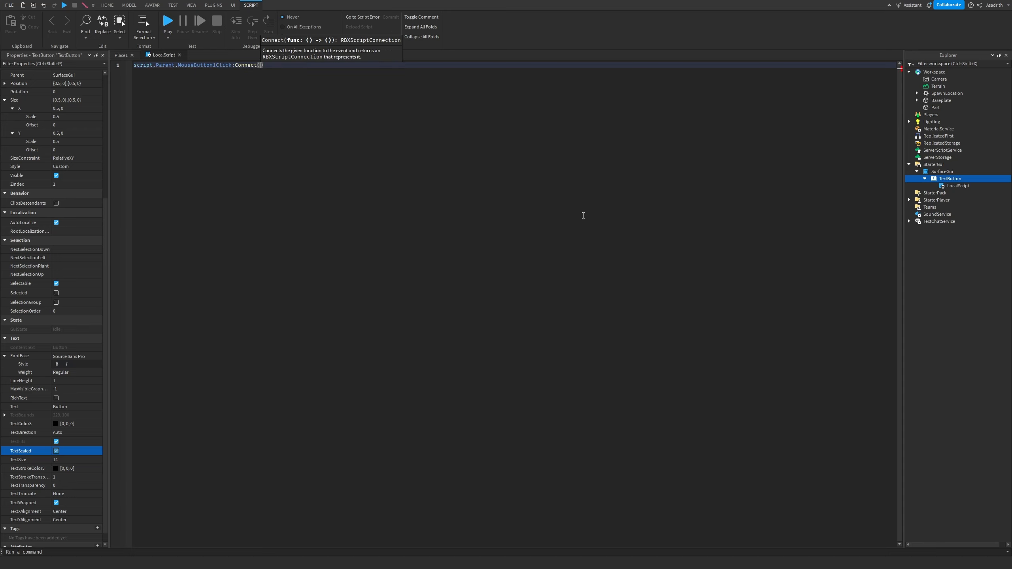
pyautogui.write('()')
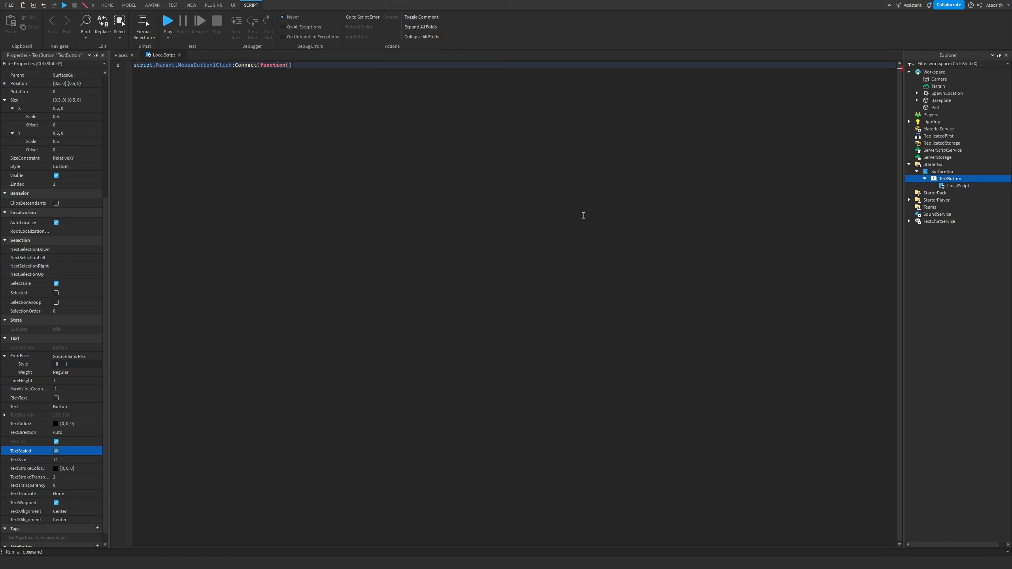
pyautogui.press('Return')
# - Make the click function run workspace.Part:Destroy() and close the script
pyautogui.write('w')
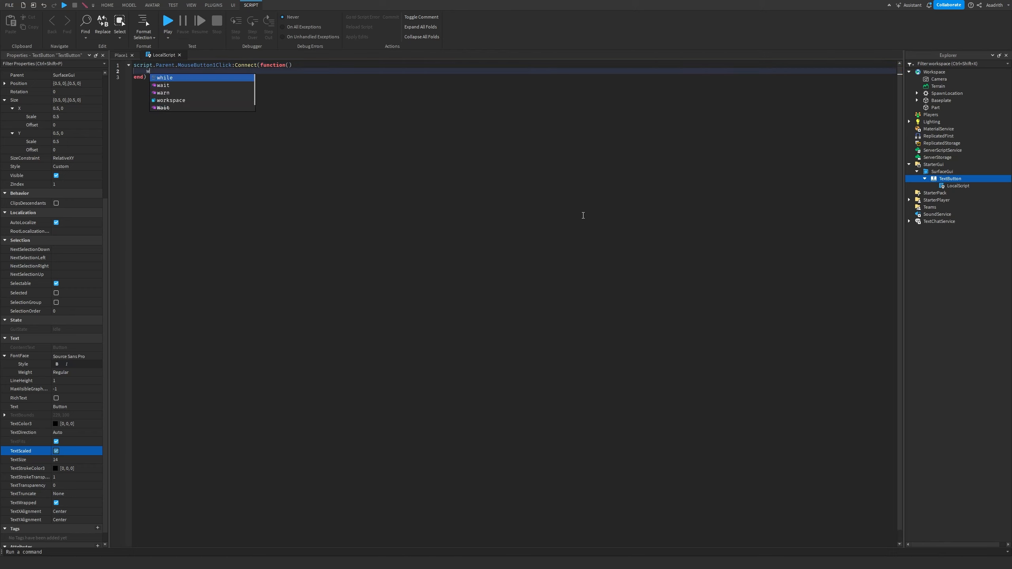
pyautogui.write('orkspace.part:Destroy()')
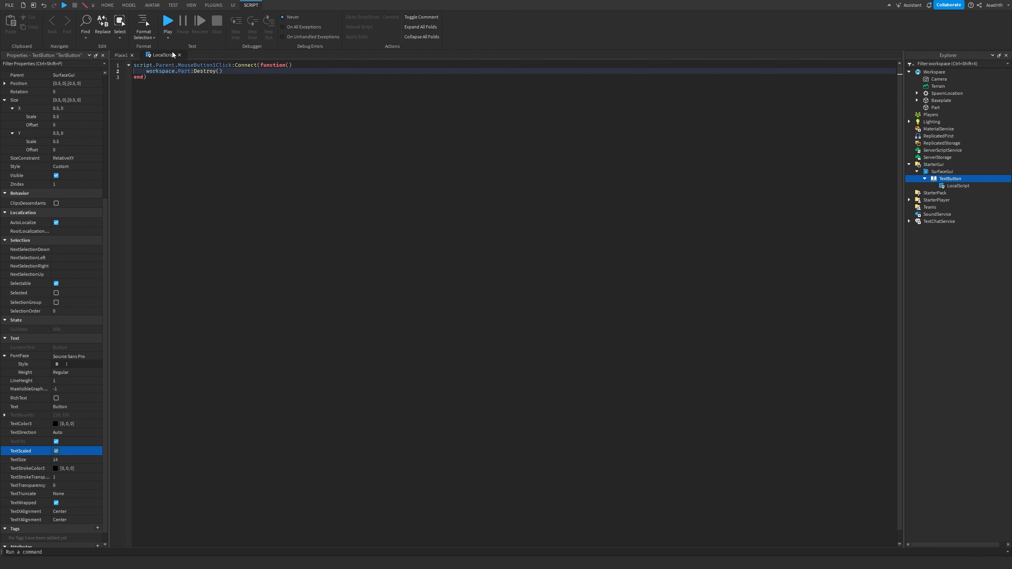
pyautogui.click(180, 55)
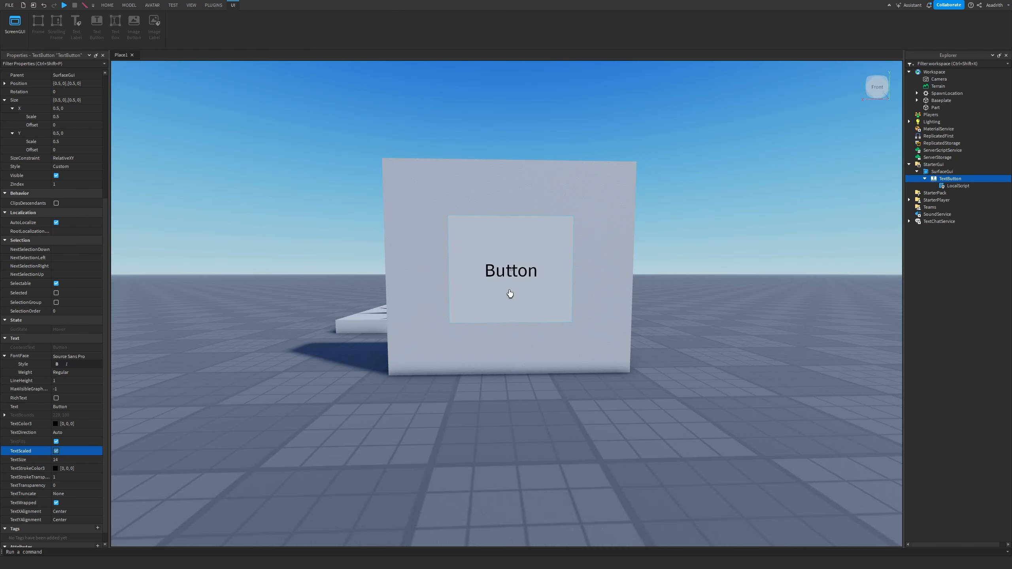
# - Playtest the place, trigger the wall's surface button to check the script, and stop the test
pyautogui.press('F5')
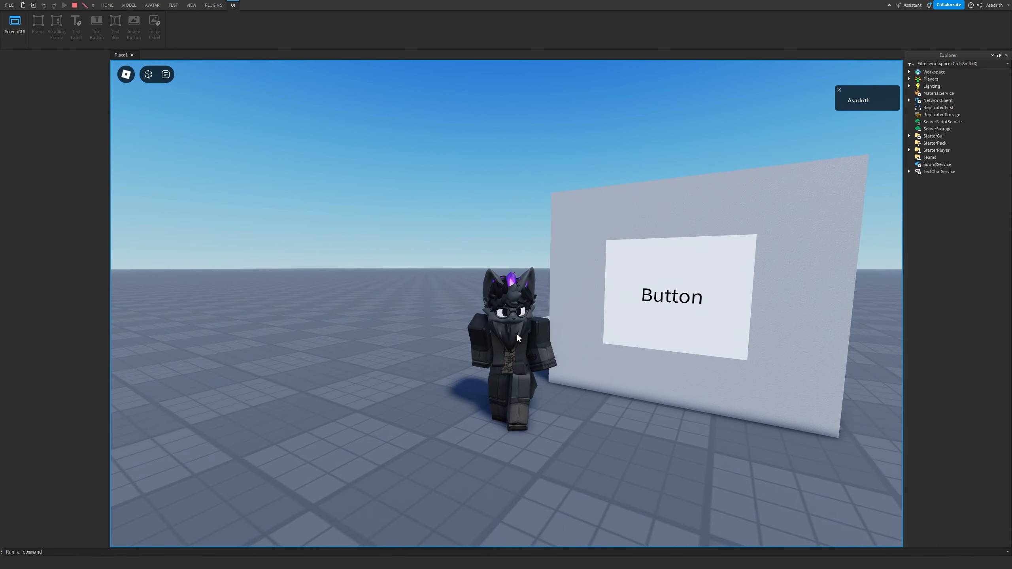
pyautogui.click(670, 295)
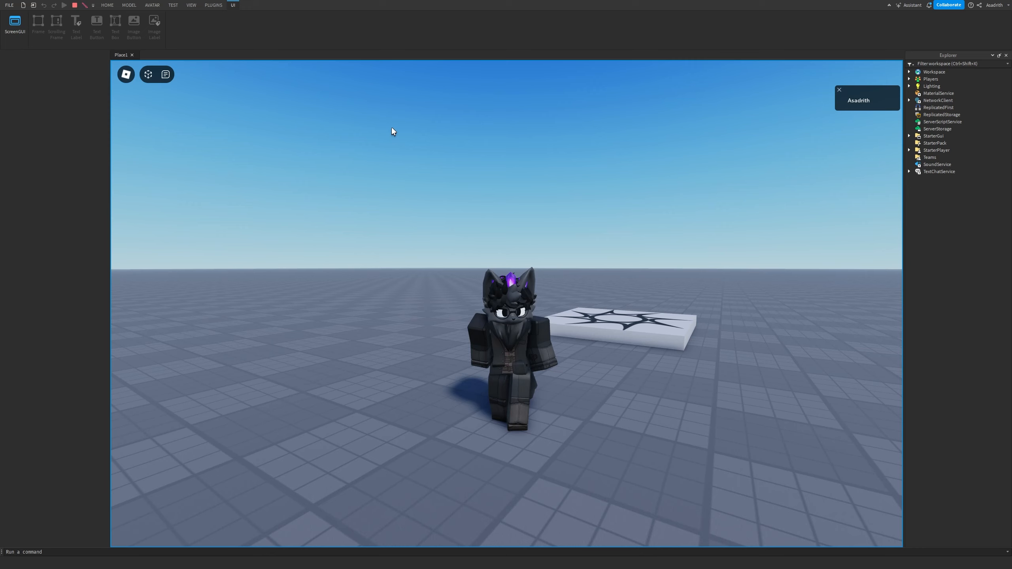
pyautogui.click(76, 4)
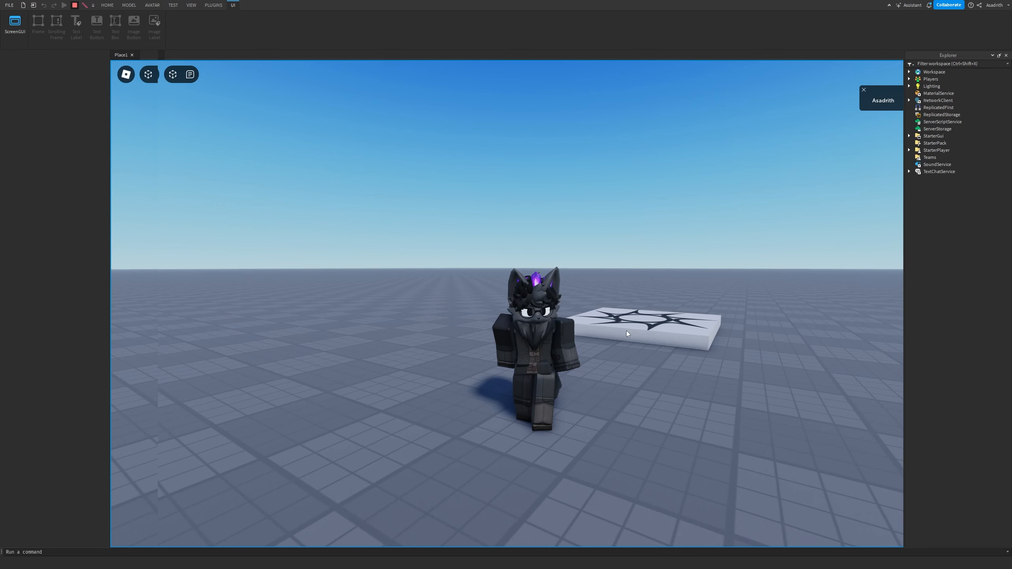